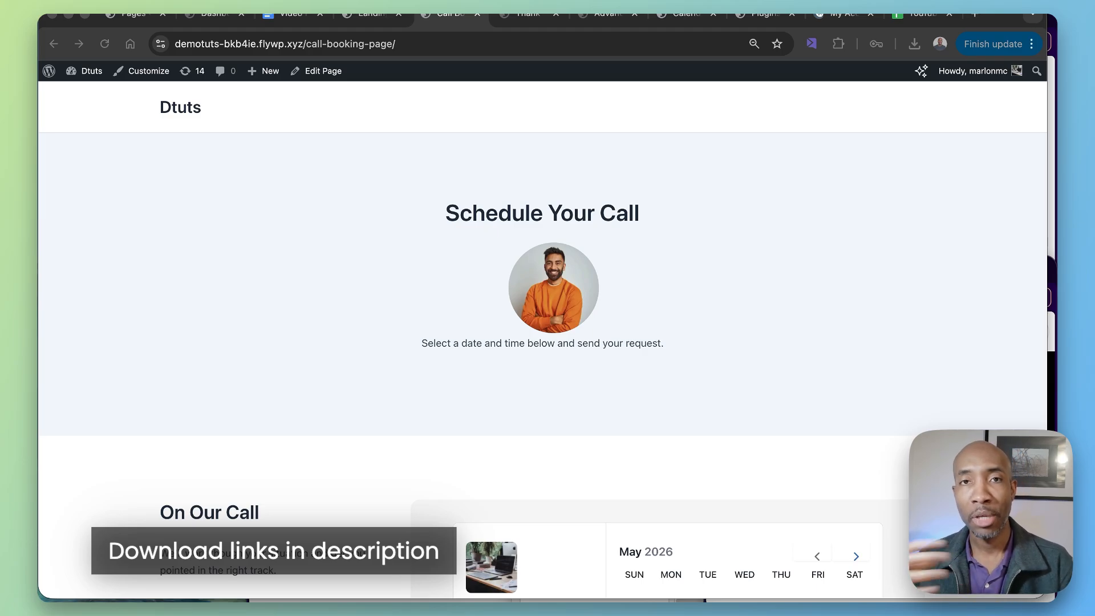
Select May 4, 2026 in the Free 30-Minute Call calendar on the call booking page.
{"action": "scroll", "coordinate": [457, 252], "scroll_direction": "down", "scroll_amount": 1}
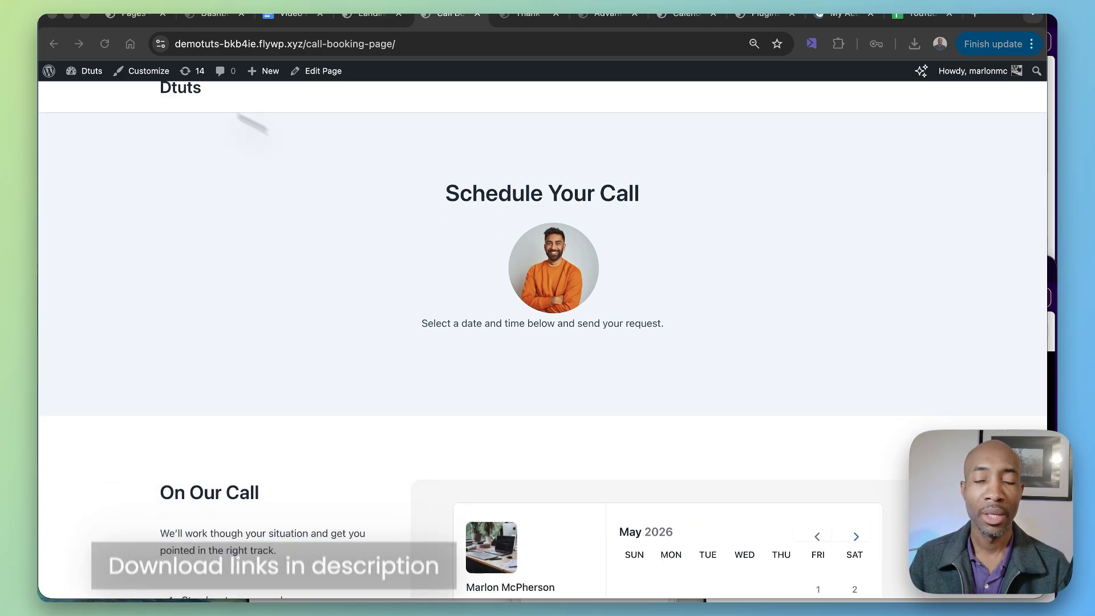
{"action": "scroll", "coordinate": [416, 264], "scroll_direction": "up", "scroll_amount": 1}
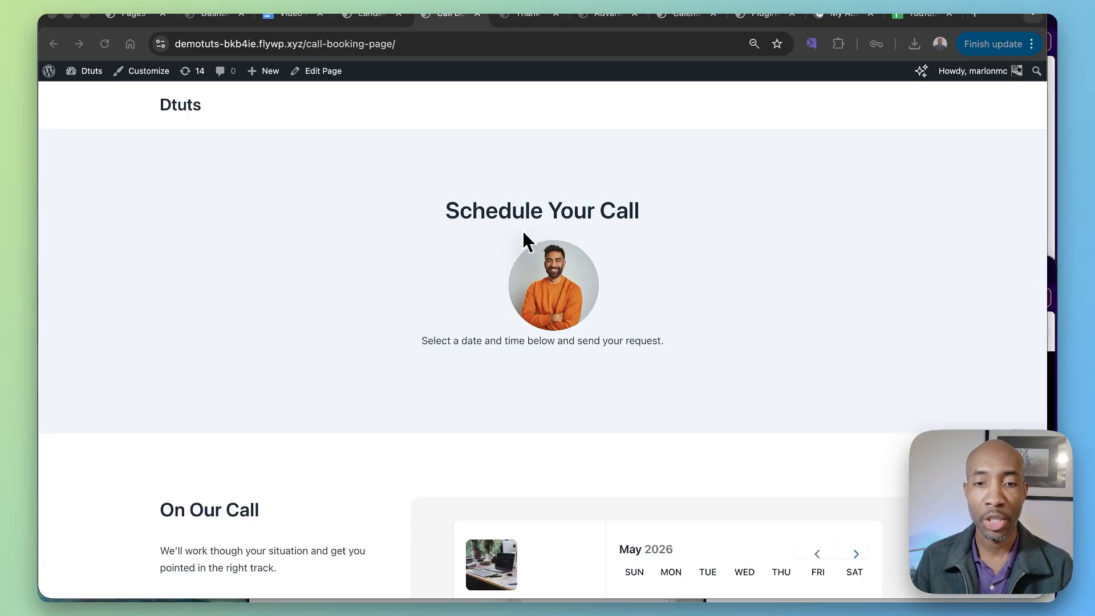
{"action": "scroll", "coordinate": [431, 334], "scroll_direction": "down", "scroll_amount": 3}
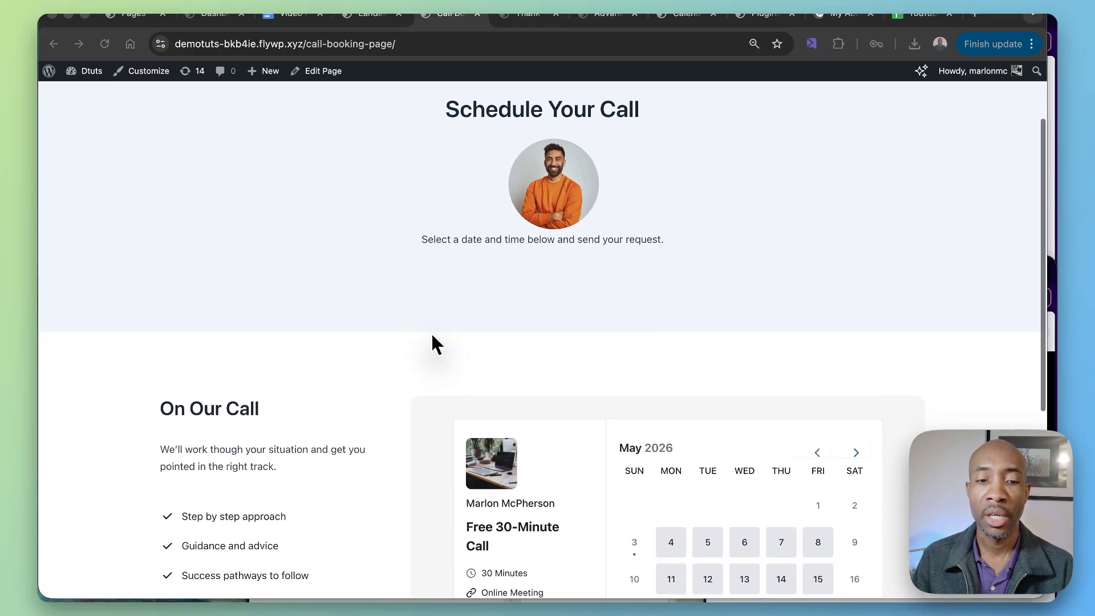
{"action": "scroll", "coordinate": [432, 338], "scroll_direction": "down", "scroll_amount": 4}
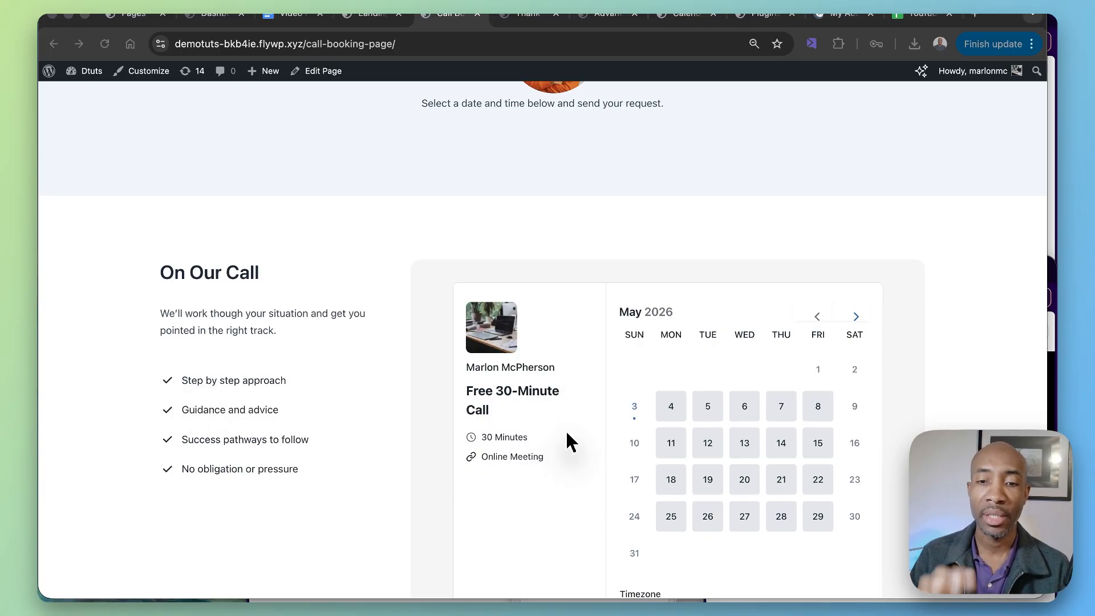
{"action": "left_click", "coordinate": [676, 412]}
{"action": "left_click", "coordinate": [676, 412]}
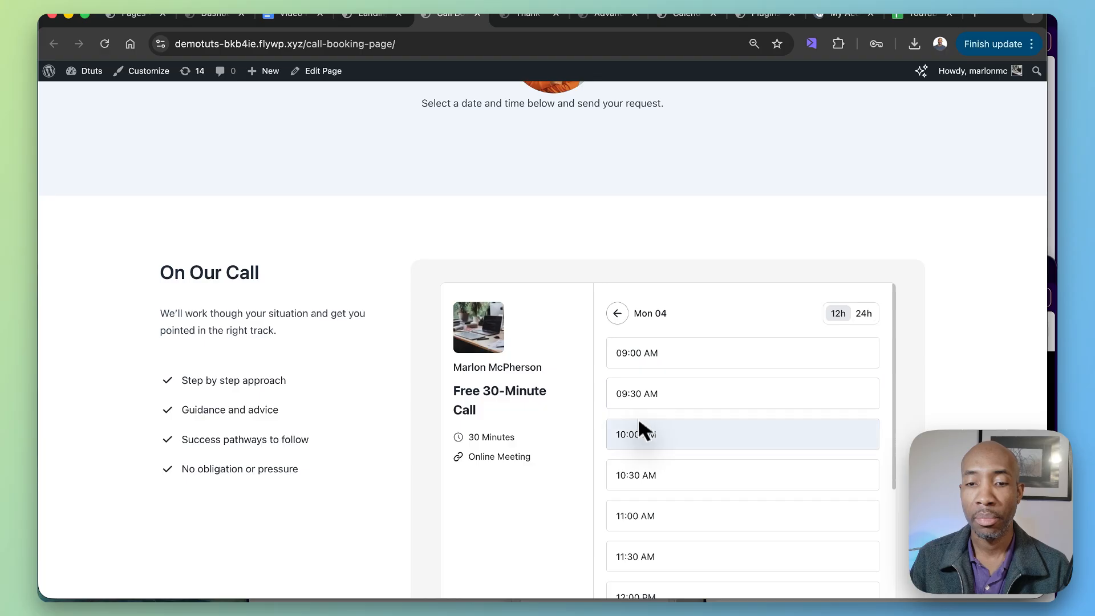
Choose the 12:30 PM time slot and continue to the booking details form.
{"action": "scroll", "coordinate": [639, 429], "scroll_direction": "down", "scroll_amount": 3}
{"action": "scroll", "coordinate": [640, 435], "scroll_direction": "down", "scroll_amount": 2}
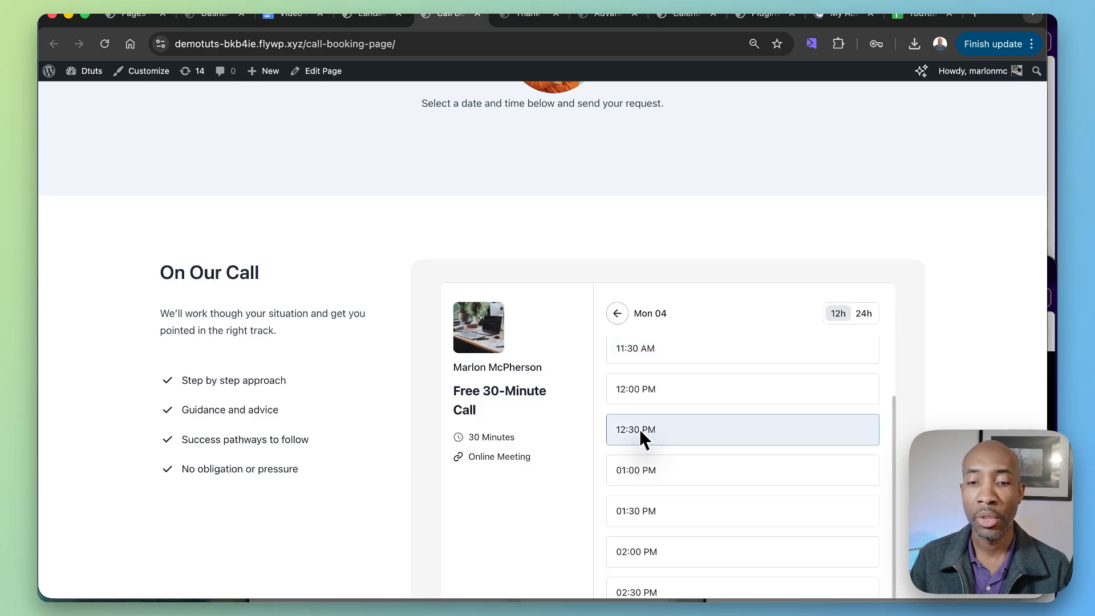
{"action": "left_click", "coordinate": [641, 433]}
{"action": "left_click", "coordinate": [856, 430]}
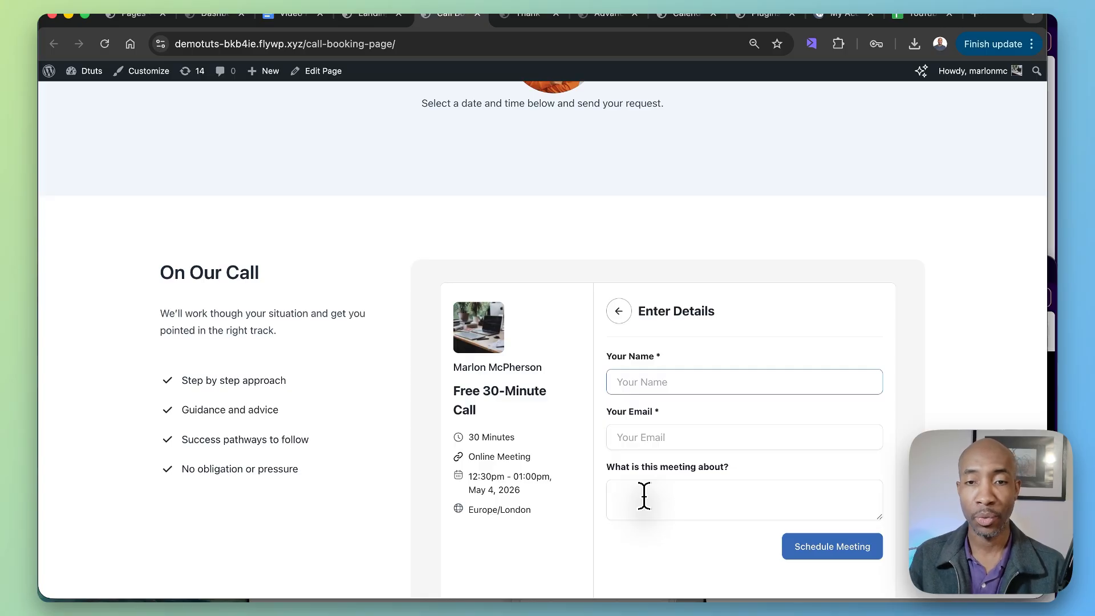
{"action": "scroll", "coordinate": [706, 350], "scroll_direction": "up", "scroll_amount": 3}
{"action": "scroll", "coordinate": [716, 315], "scroll_direction": "down", "scroll_amount": 4}
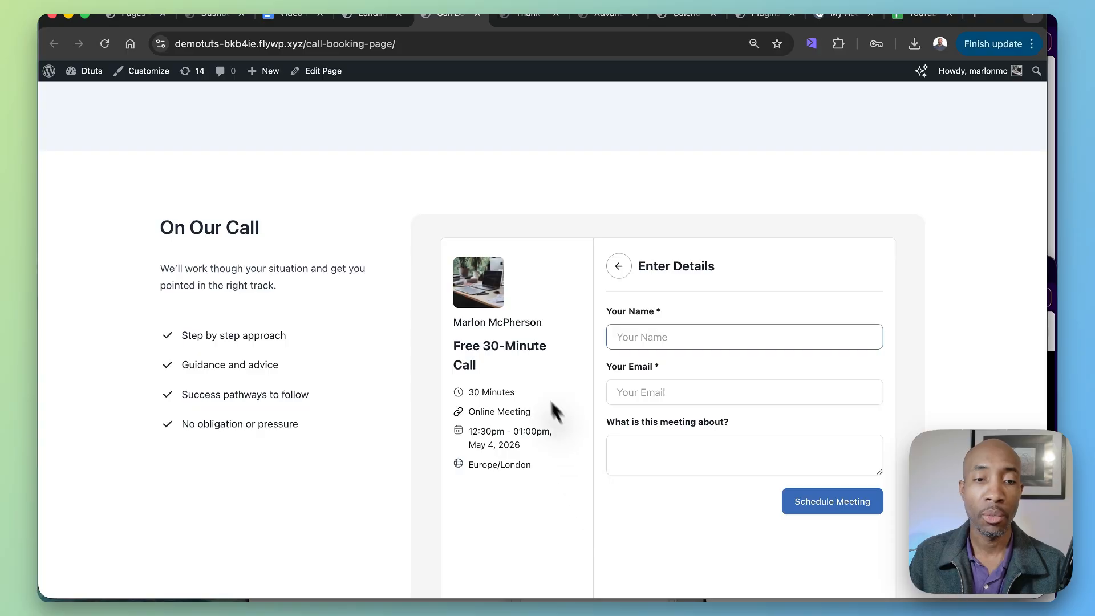
{"action": "scroll", "coordinate": [558, 421], "scroll_direction": "up", "scroll_amount": 5}
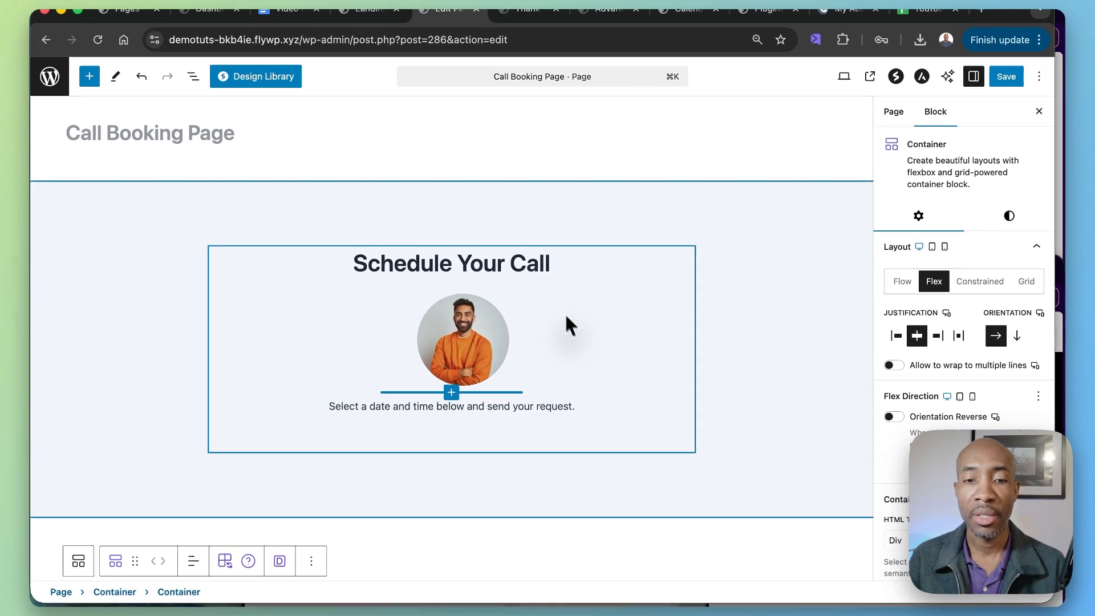
Show the block structure of the Call Booking Page and select the Schedule Your Call heading in the page header.
{"action": "left_click", "coordinate": [214, 194]}
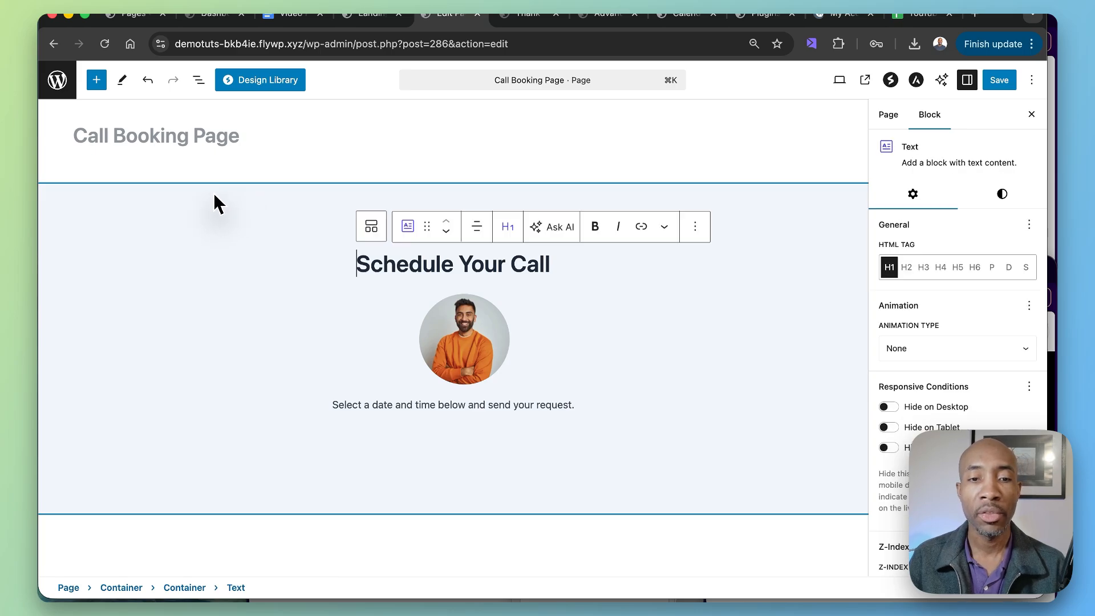
{"action": "left_click", "coordinate": [198, 81]}
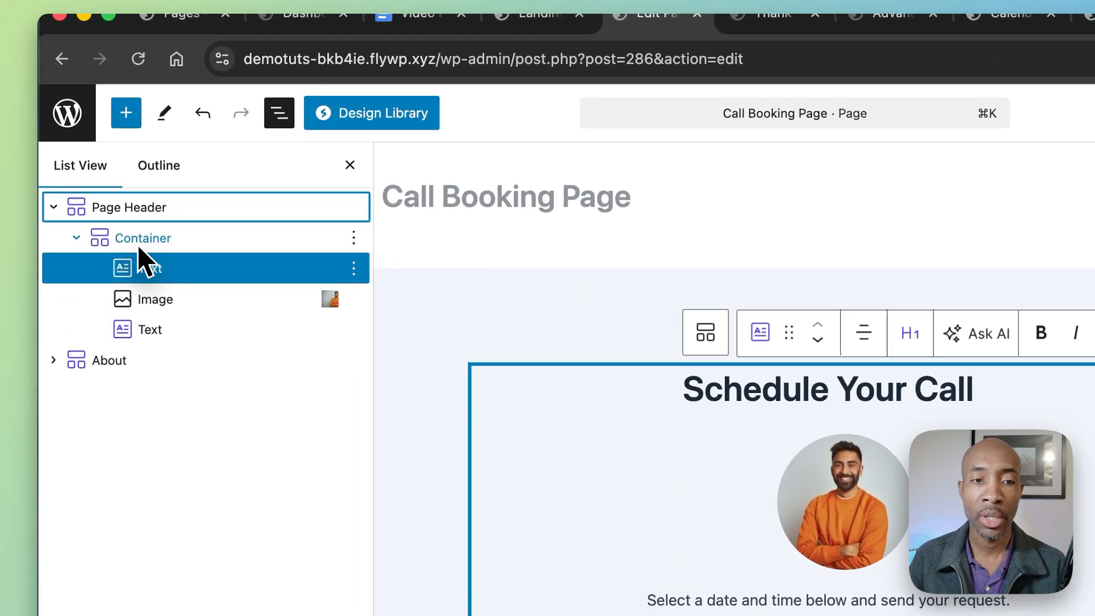
{"action": "left_click", "coordinate": [147, 268]}
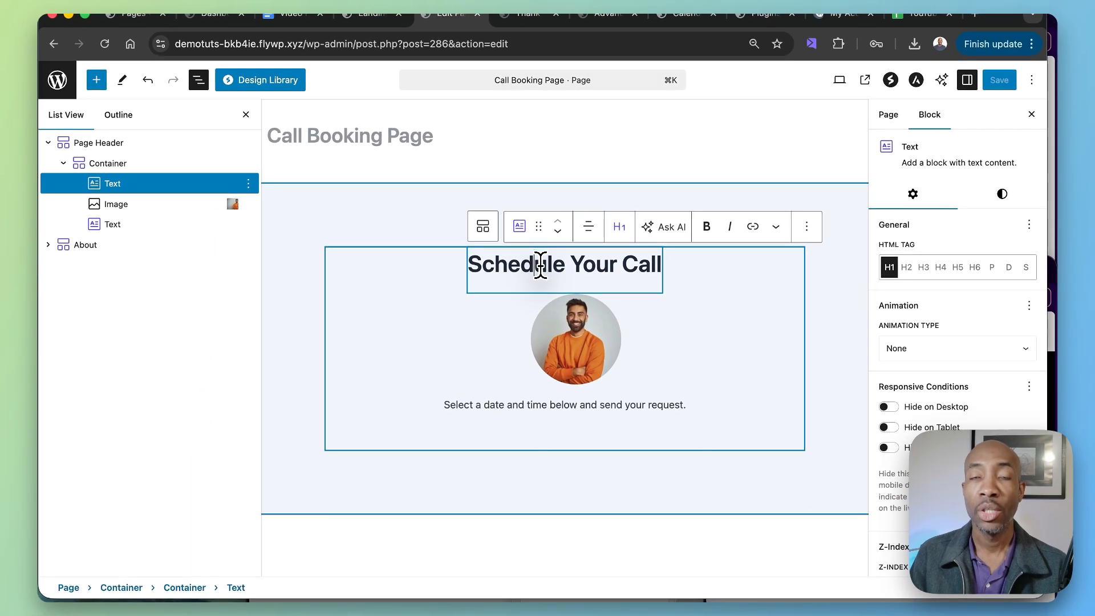
Inspect the header portrait's image settings and its options for replacing the picture.
{"action": "left_click", "coordinate": [559, 325]}
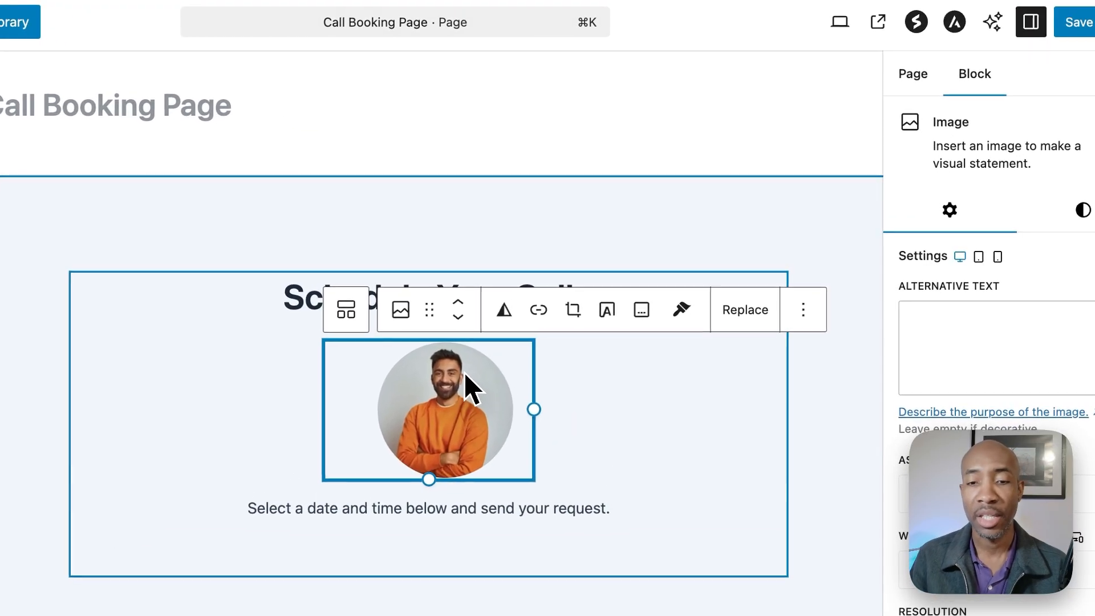
{"action": "scroll", "coordinate": [990, 342], "scroll_direction": "down", "scroll_amount": 7}
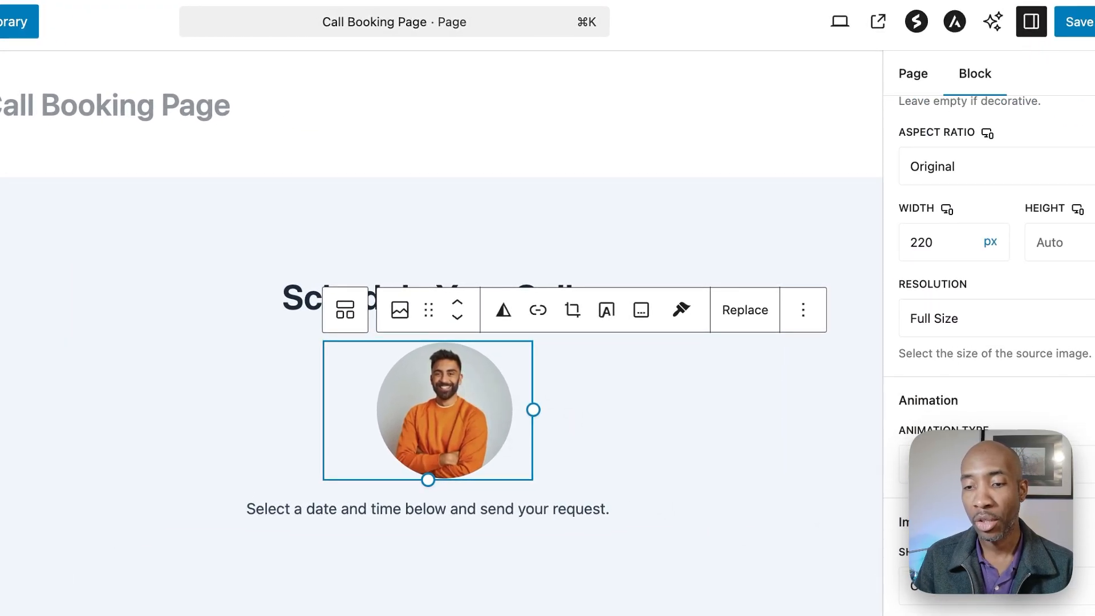
{"action": "scroll", "coordinate": [990, 343], "scroll_direction": "up", "scroll_amount": 7}
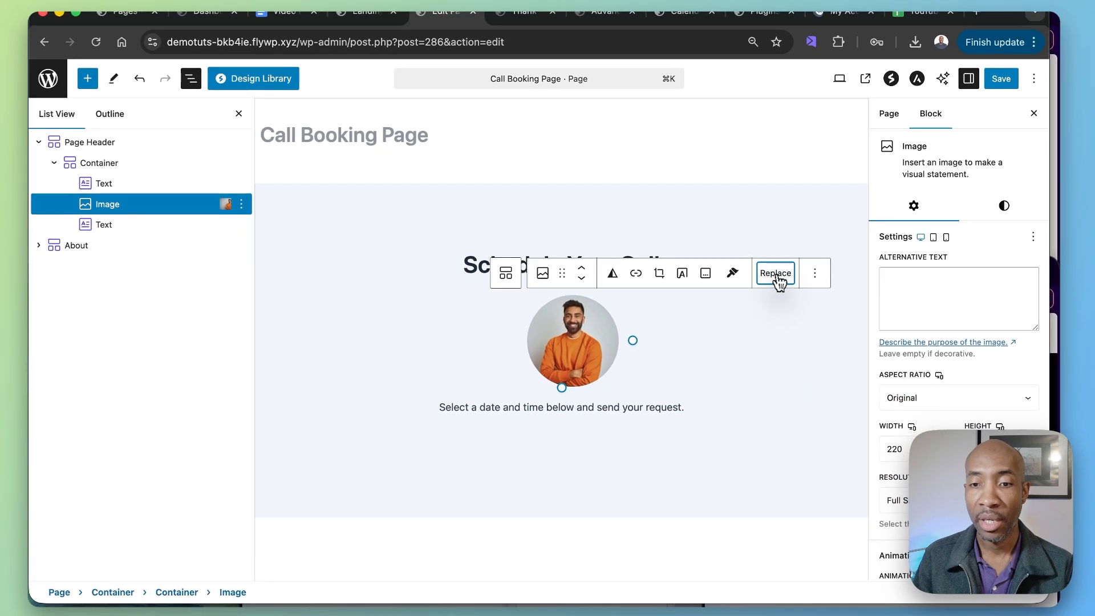
{"action": "left_click", "coordinate": [745, 310]}
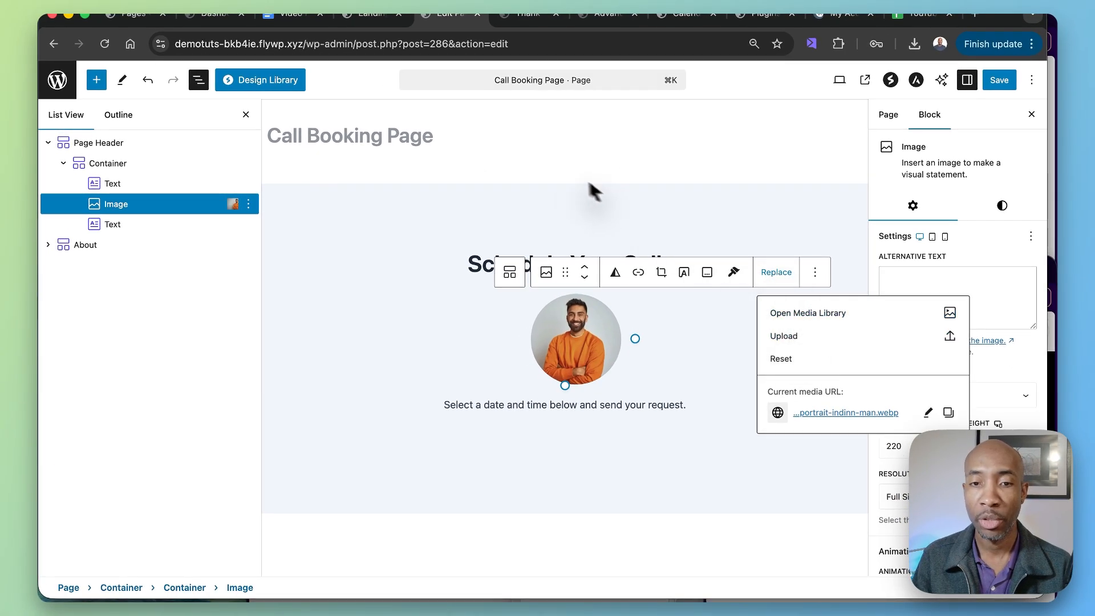
{"action": "left_click", "coordinate": [647, 157]}
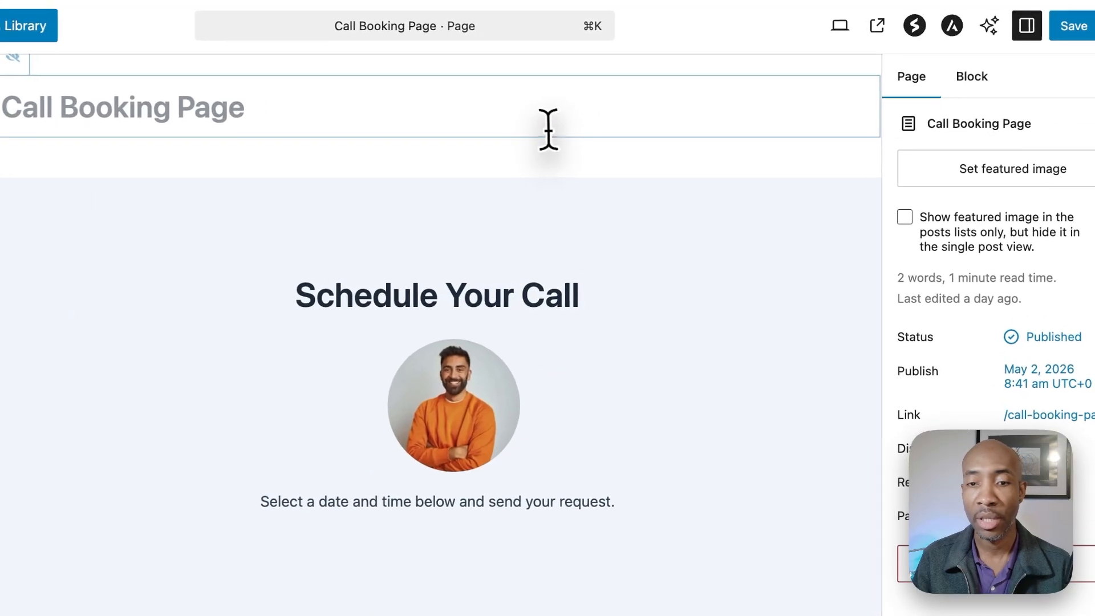
Try the Hexagon image mask on the header portrait, and set the mask shape back to Circle.
{"action": "left_click", "coordinate": [575, 363]}
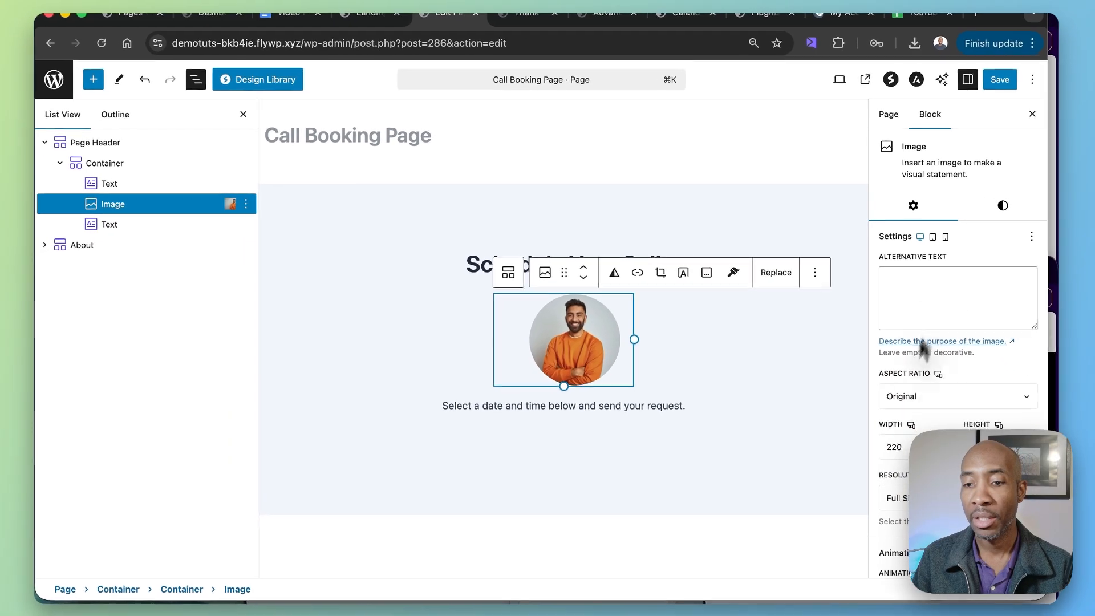
{"action": "scroll", "coordinate": [923, 348], "scroll_direction": "down", "scroll_amount": 10}
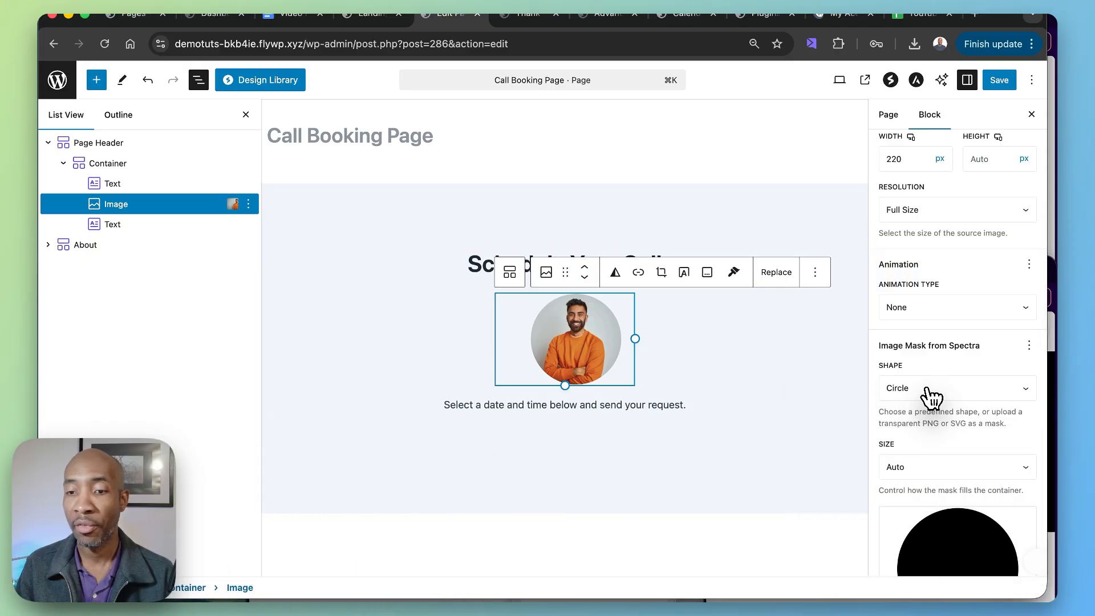
{"action": "left_click", "coordinate": [929, 392]}
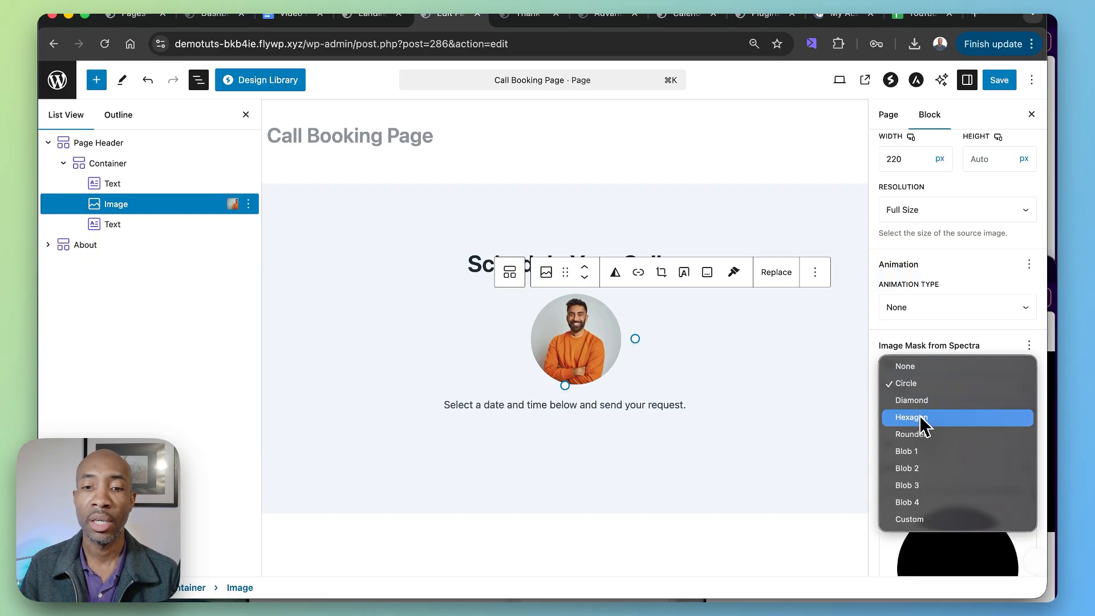
{"action": "left_click", "coordinate": [923, 417]}
{"action": "left_click", "coordinate": [922, 397]}
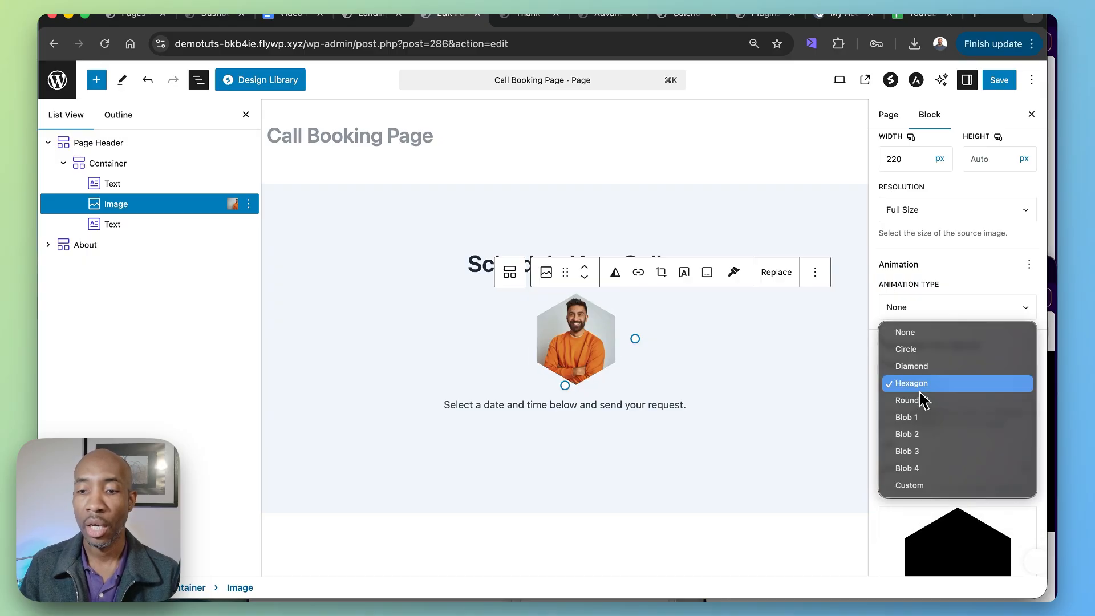
{"action": "left_click", "coordinate": [916, 351]}
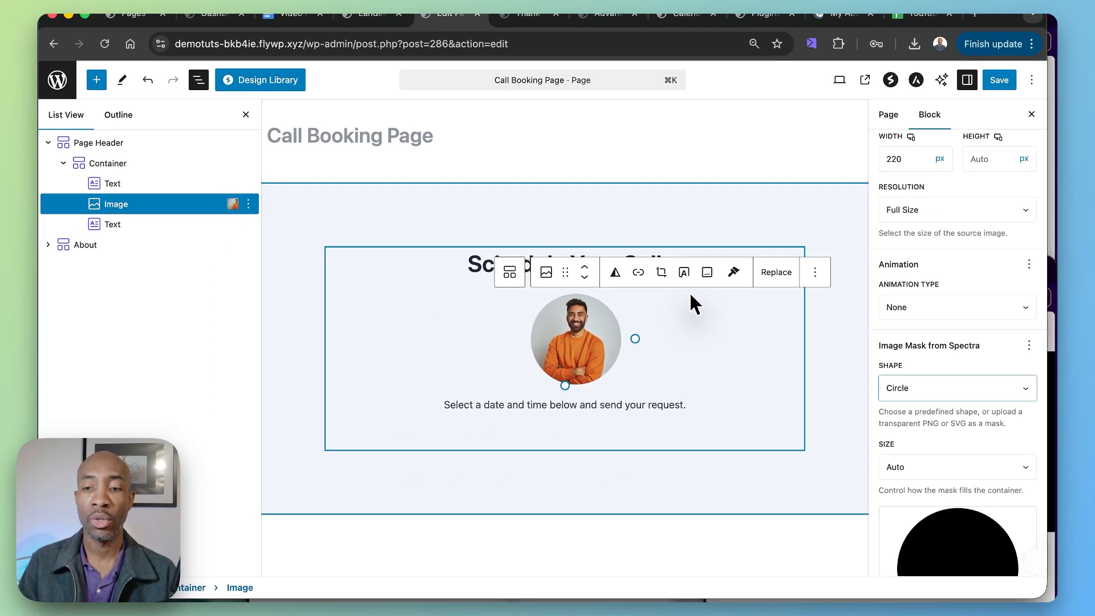
Examine the page header's blocks: the heading, the text below the portrait, the inner container and the outer Page Header container.
{"action": "left_click", "coordinate": [713, 203]}
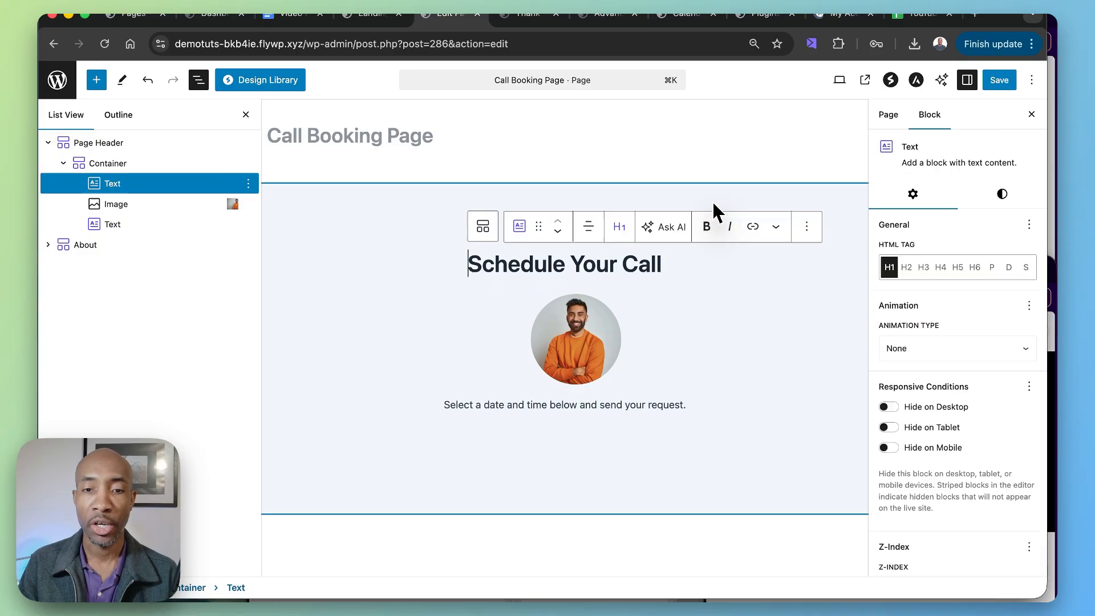
{"action": "scroll", "coordinate": [588, 342], "scroll_direction": "down", "scroll_amount": 2}
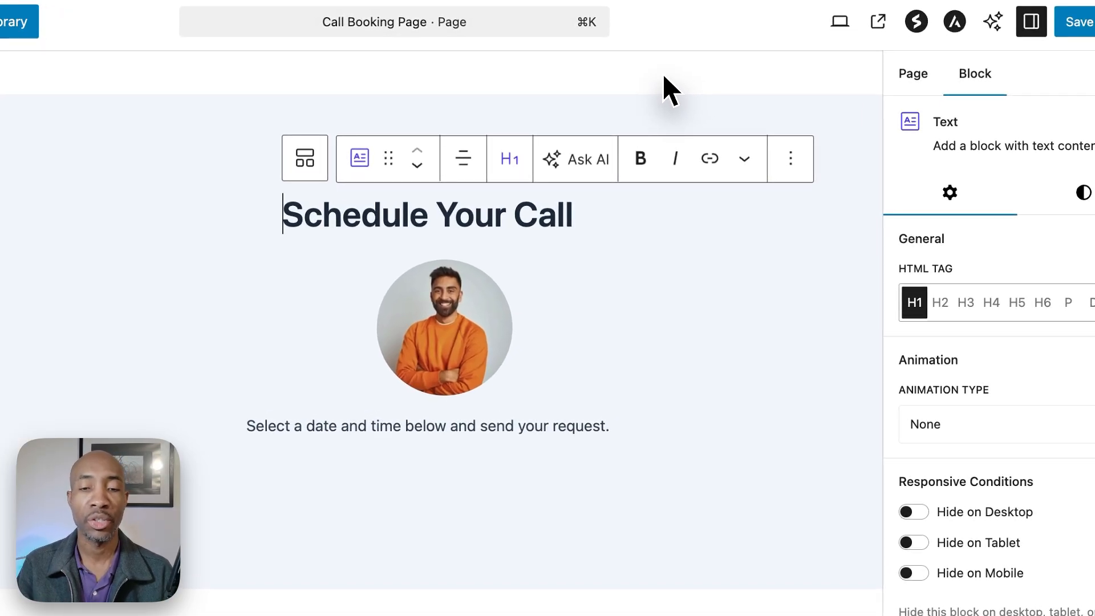
{"action": "left_click", "coordinate": [302, 432]}
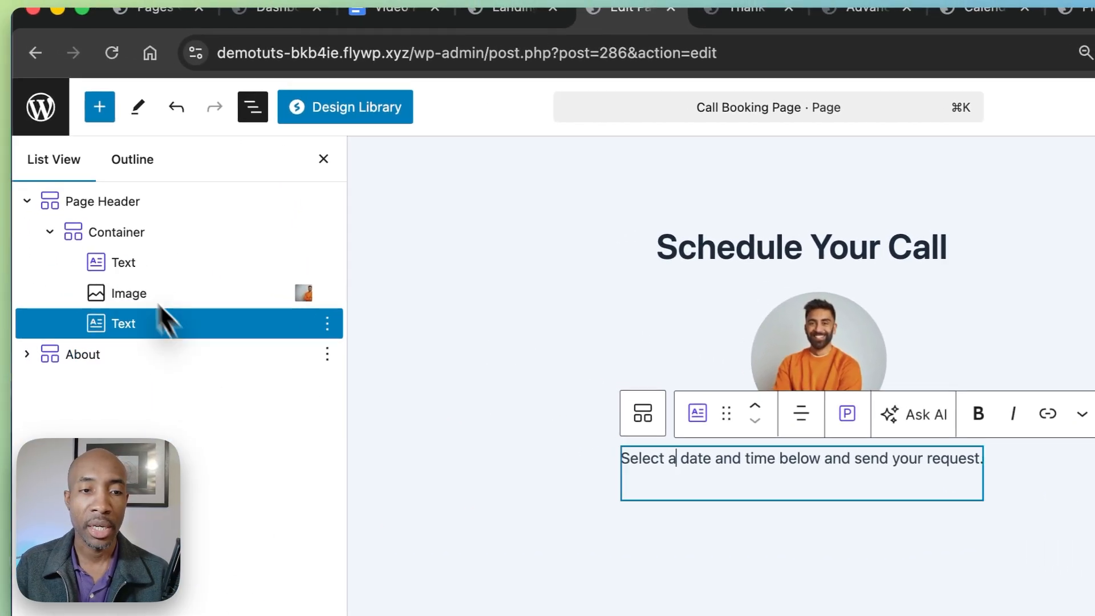
{"action": "left_click", "coordinate": [104, 232]}
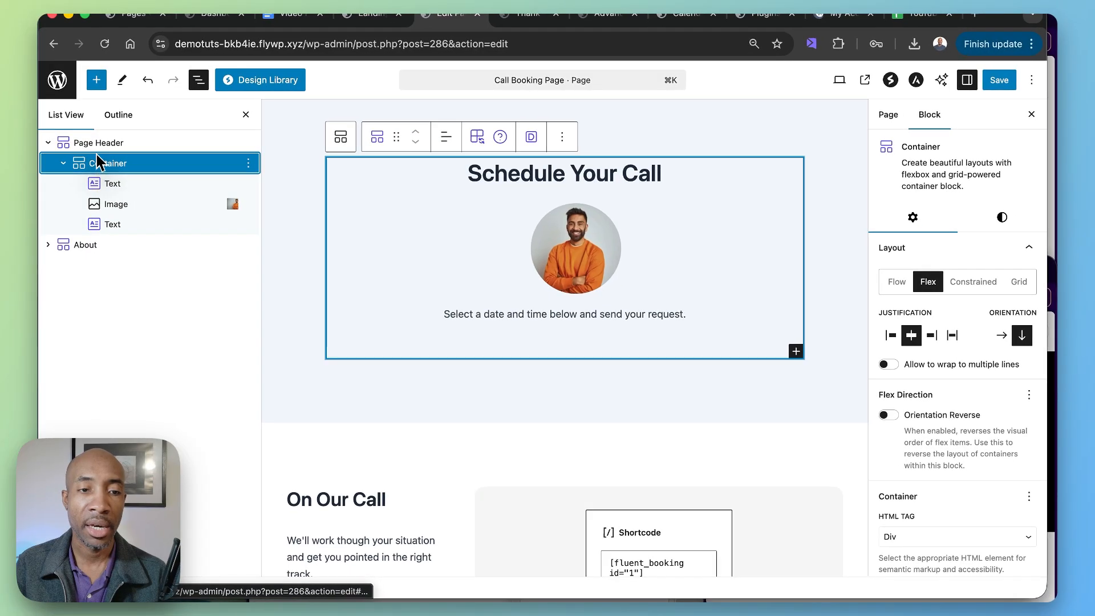
{"action": "left_click", "coordinate": [97, 149]}
Examine the About section's description, its On Our Call heading and the container holding the fluent_booking shortcode.
{"action": "scroll", "coordinate": [297, 405], "scroll_direction": "down", "scroll_amount": 2}
{"action": "left_click", "coordinate": [310, 421]}
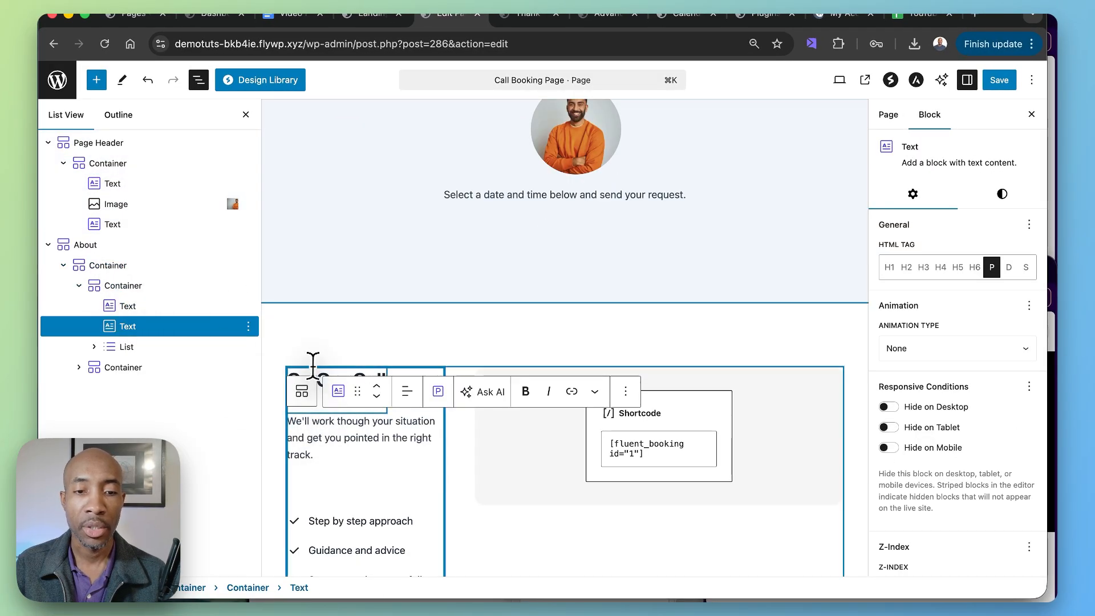
{"action": "left_click", "coordinate": [315, 368]}
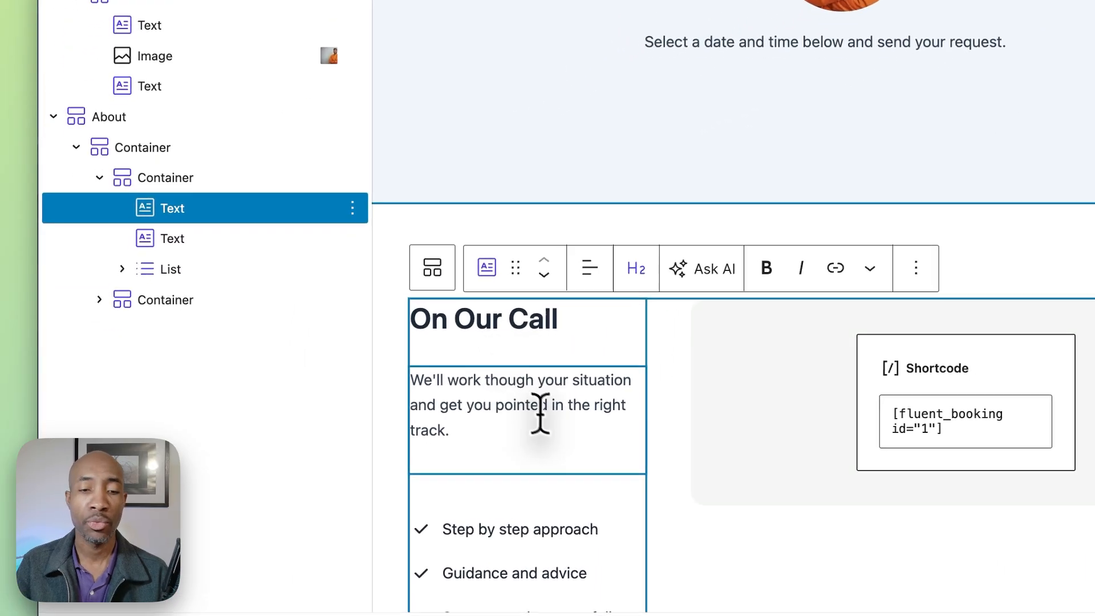
{"action": "scroll", "coordinate": [492, 519], "scroll_direction": "down", "scroll_amount": 3}
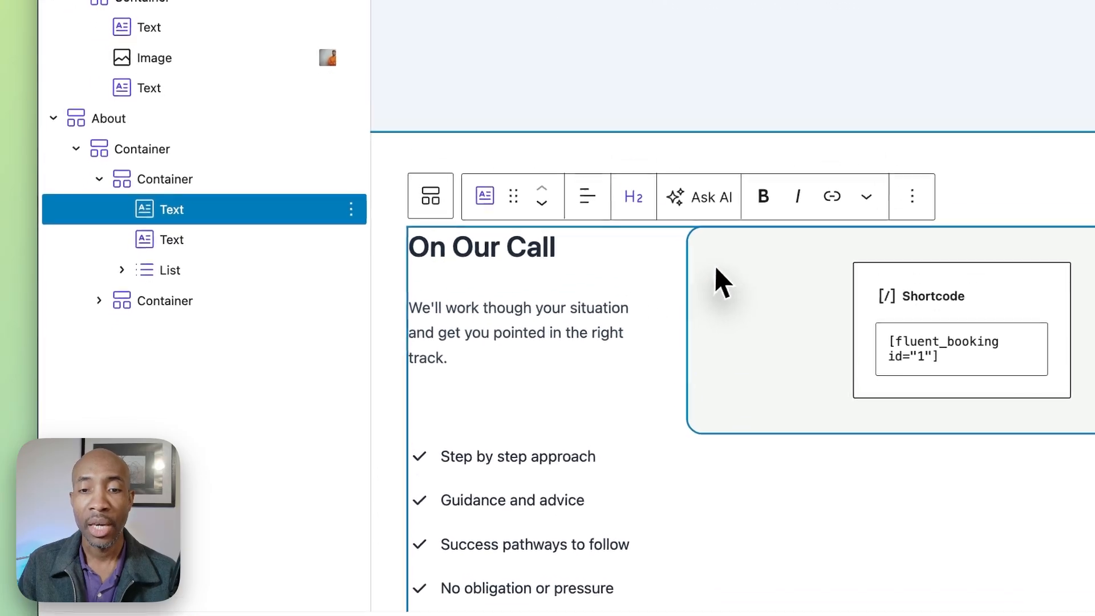
{"action": "left_click", "coordinate": [729, 299]}
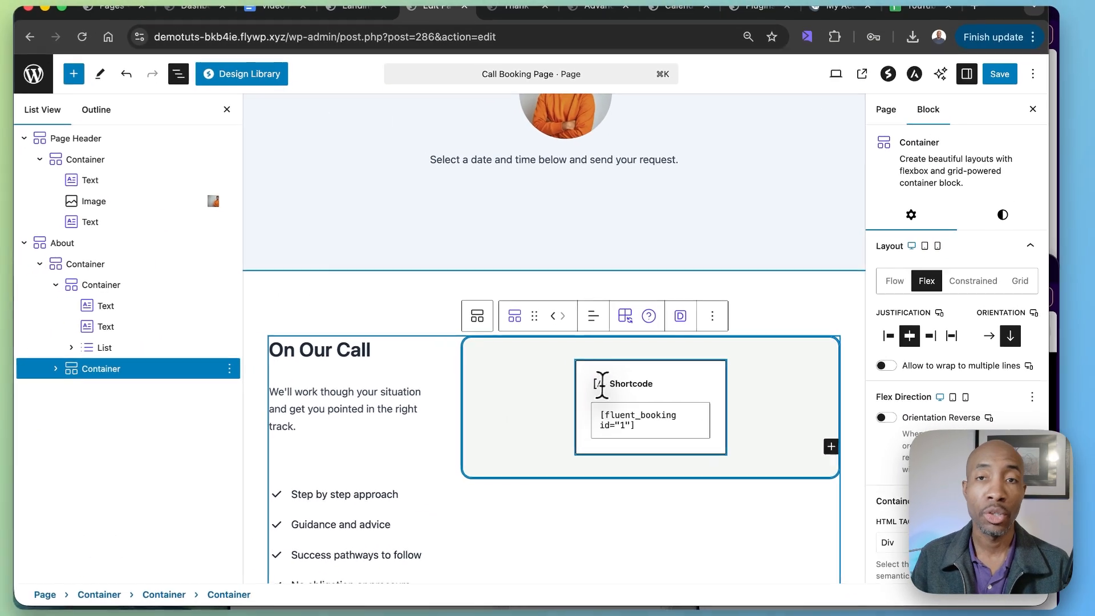
{"action": "scroll", "coordinate": [605, 376], "scroll_direction": "up", "scroll_amount": 5}
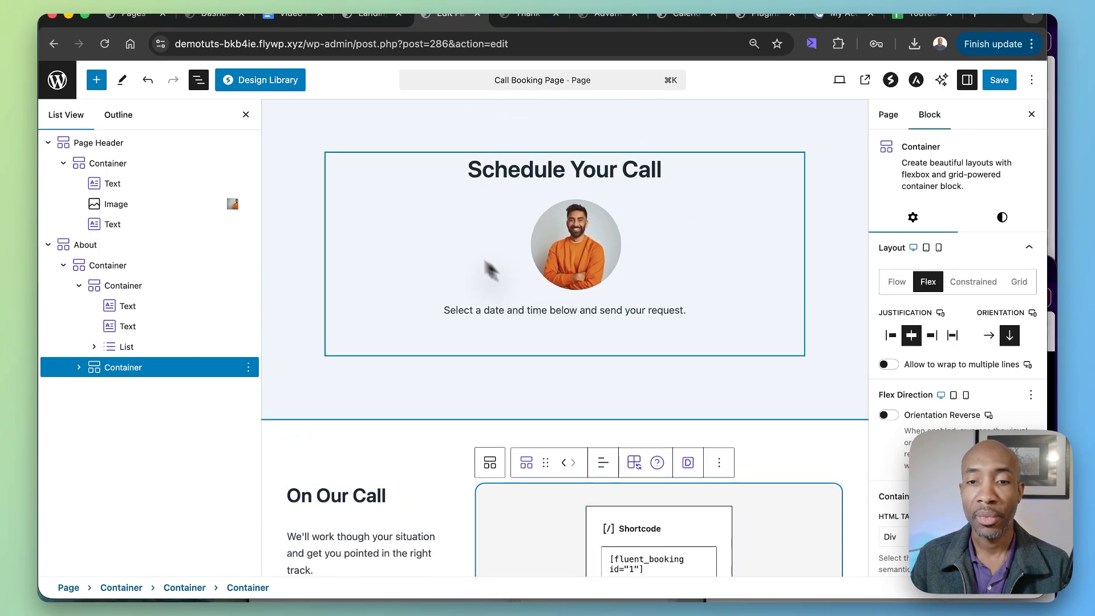
{"action": "scroll", "coordinate": [490, 271], "scroll_direction": "up", "scroll_amount": 3}
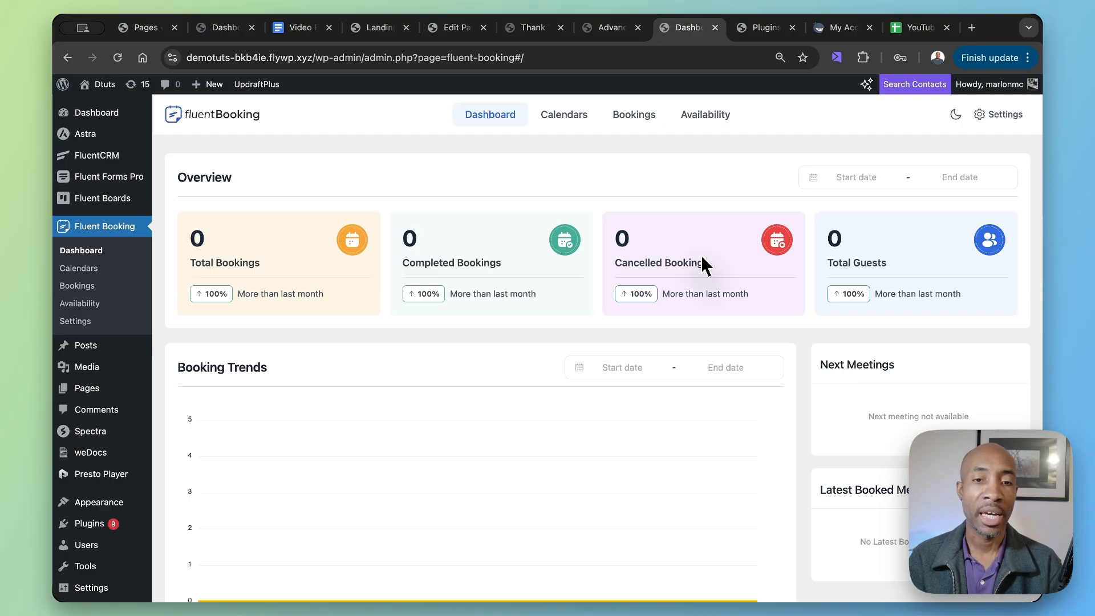
Create a new One-to-One event type in the Fluent Booking calendars and name it Demo Call.
{"action": "left_click", "coordinate": [101, 230]}
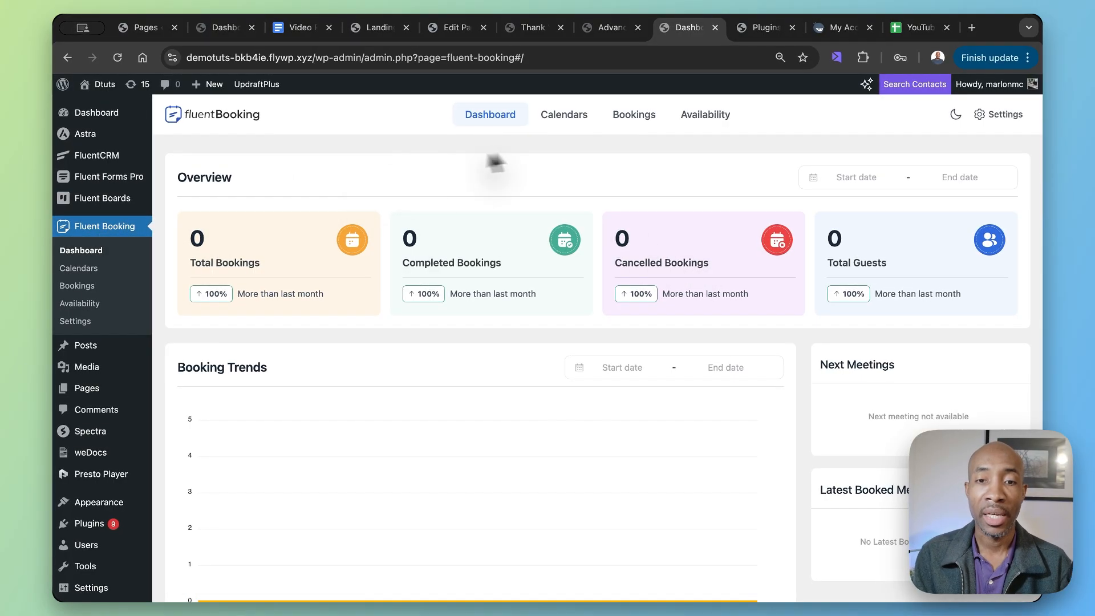
{"action": "left_click", "coordinate": [561, 116]}
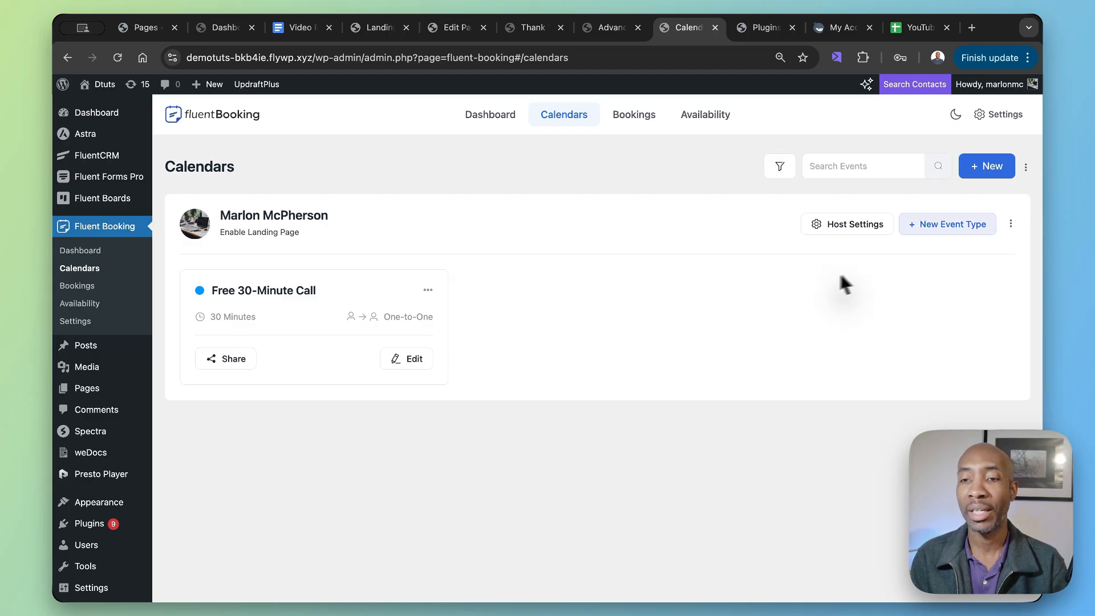
{"action": "left_click", "coordinate": [939, 234]}
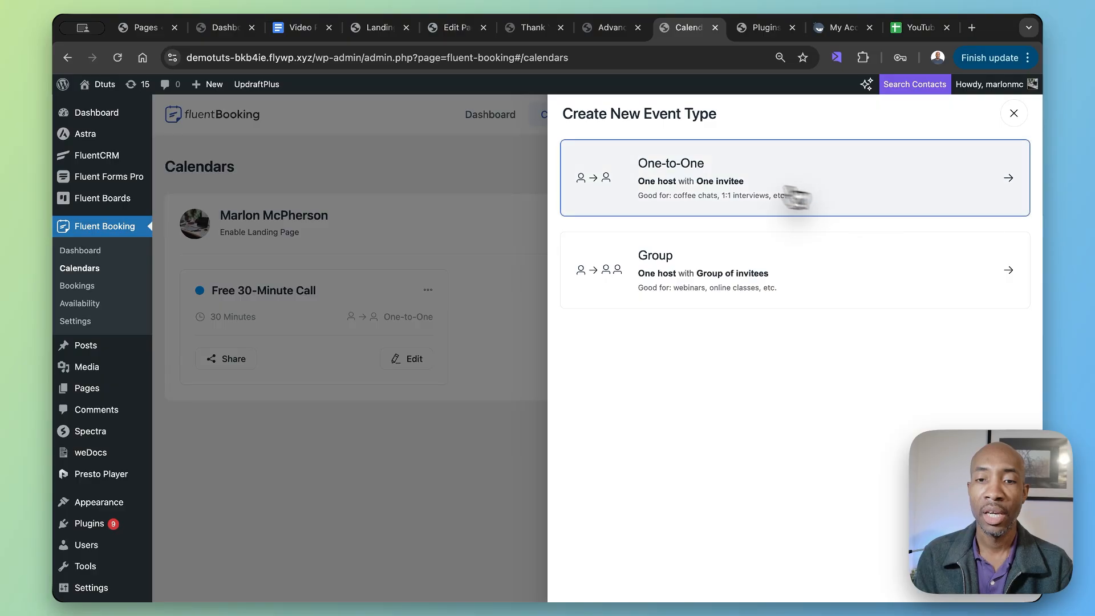
{"action": "left_click", "coordinate": [691, 194]}
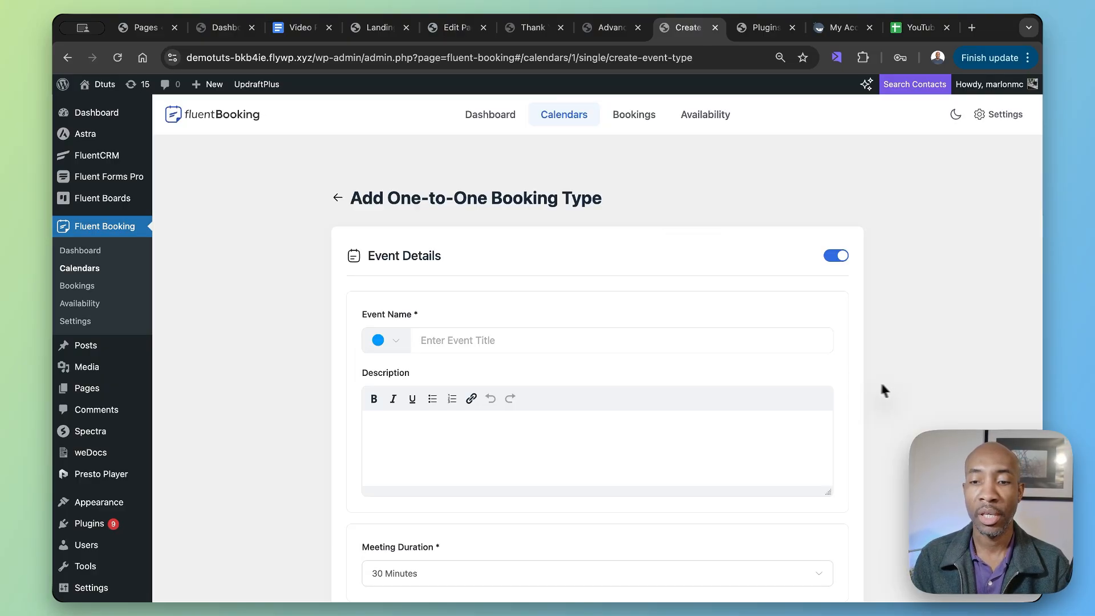
{"action": "left_click", "coordinate": [497, 346]}
{"action": "type", "text": "Demo"}
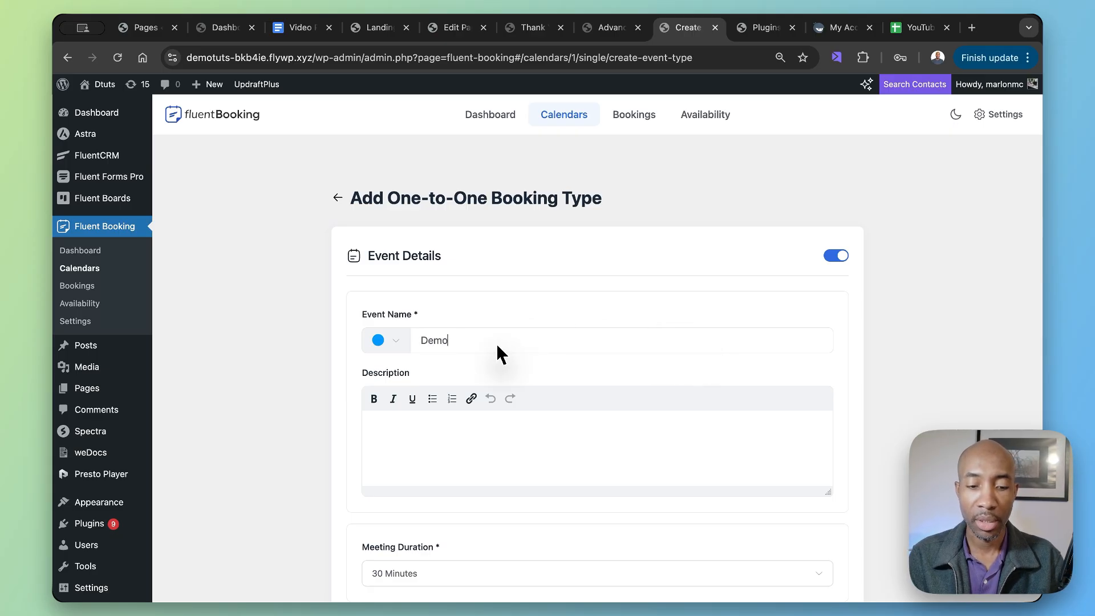
{"action": "type", "text": " Call"}
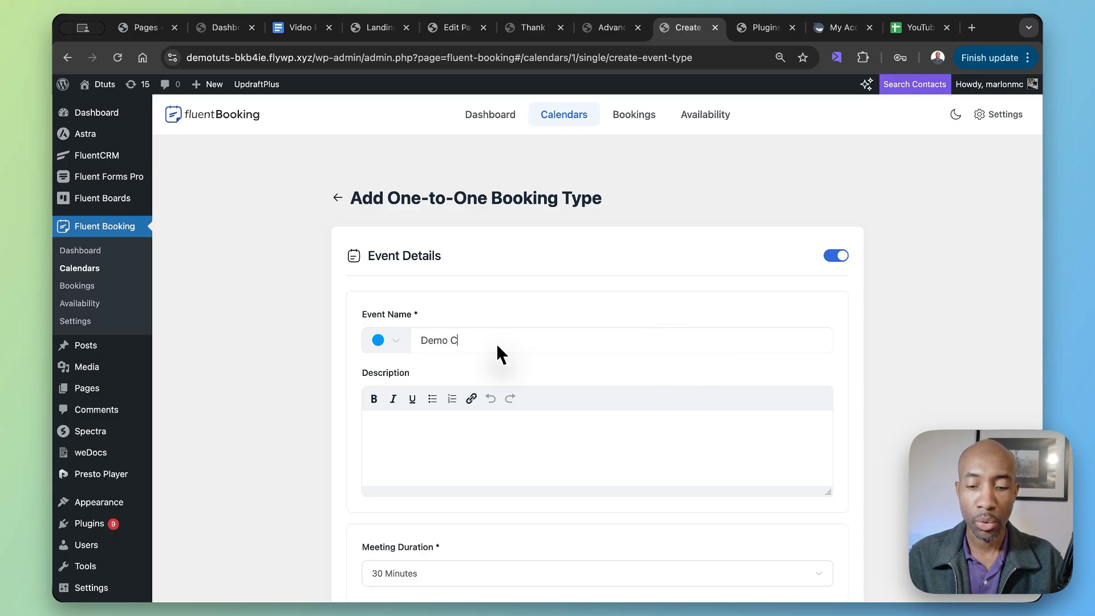
Check the available meeting durations for the new event and keep 30 Minutes.
{"action": "left_click", "coordinate": [427, 423]}
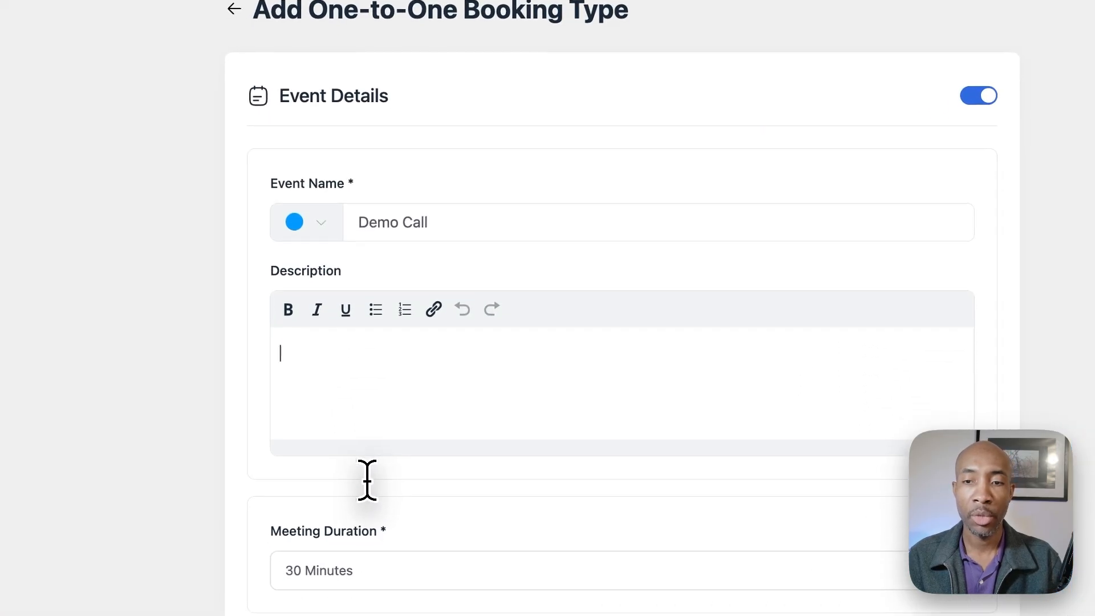
{"action": "scroll", "coordinate": [337, 479], "scroll_direction": "down", "scroll_amount": 3}
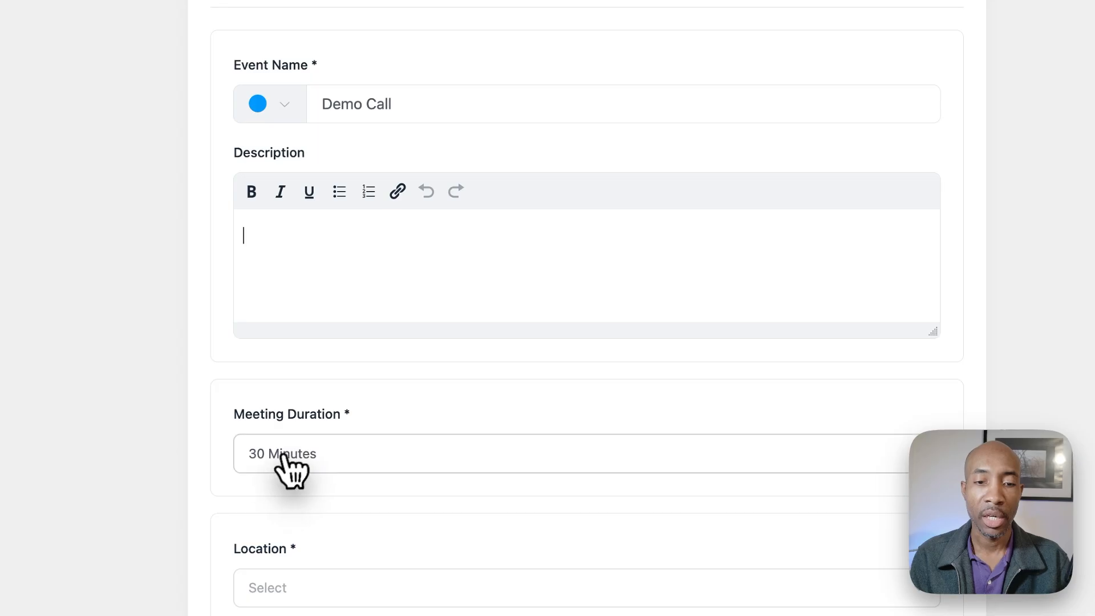
{"action": "left_click", "coordinate": [283, 458]}
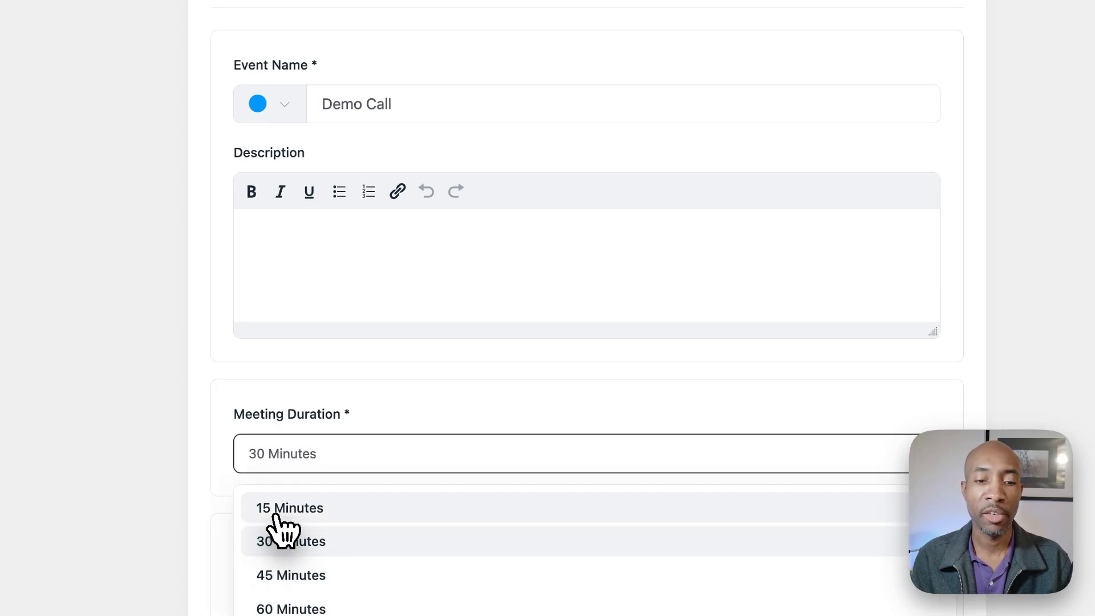
{"action": "left_click", "coordinate": [269, 385]}
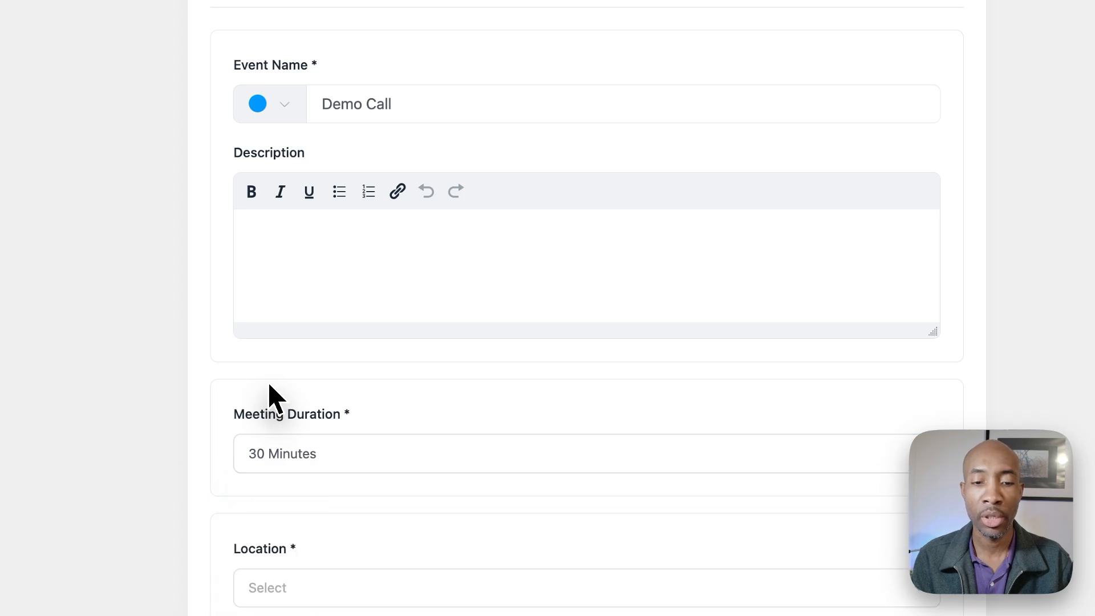
Set the event's location to Online Meeting with the meeting link tba, and continue to create the event.
{"action": "scroll", "coordinate": [269, 385], "scroll_direction": "down", "scroll_amount": 2}
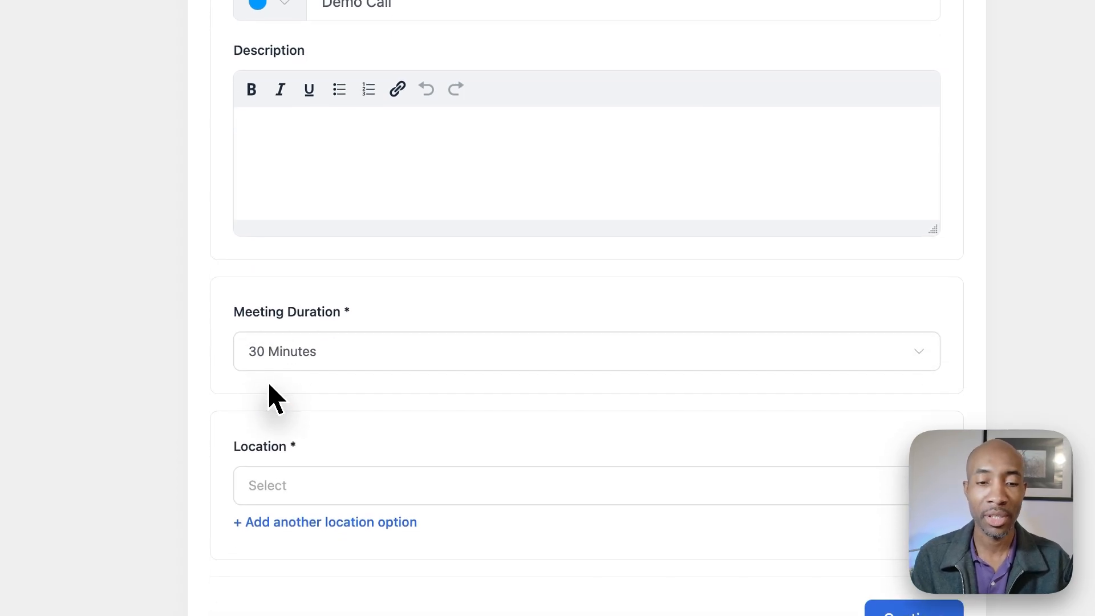
{"action": "left_click", "coordinate": [275, 487]}
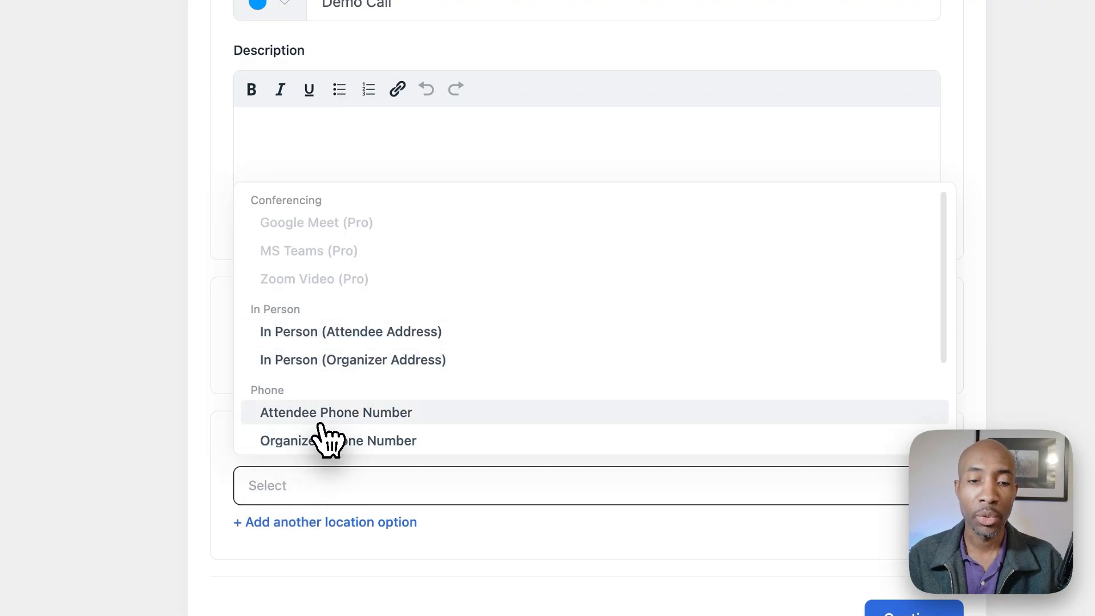
{"action": "scroll", "coordinate": [325, 436], "scroll_direction": "down", "scroll_amount": 3}
{"action": "left_click", "coordinate": [318, 377]}
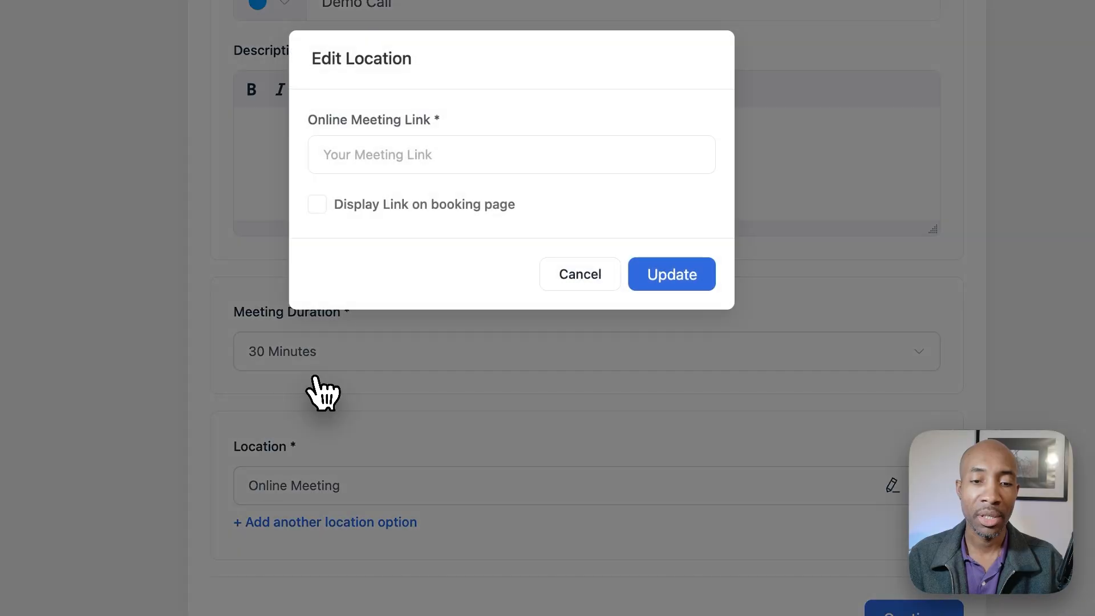
{"action": "left_click", "coordinate": [406, 153]}
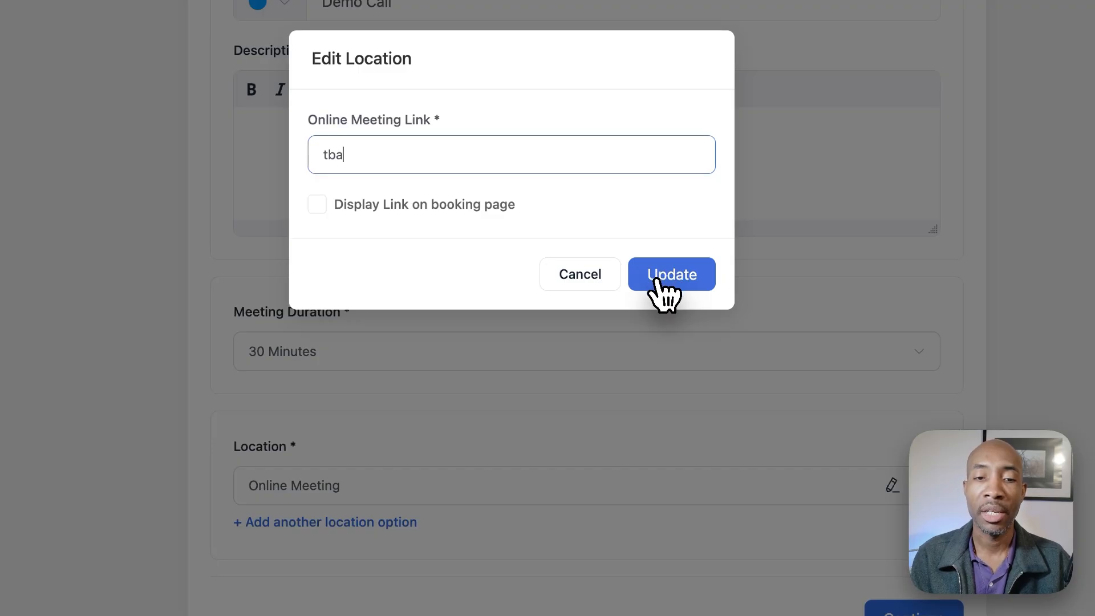
{"action": "left_click", "coordinate": [662, 277]}
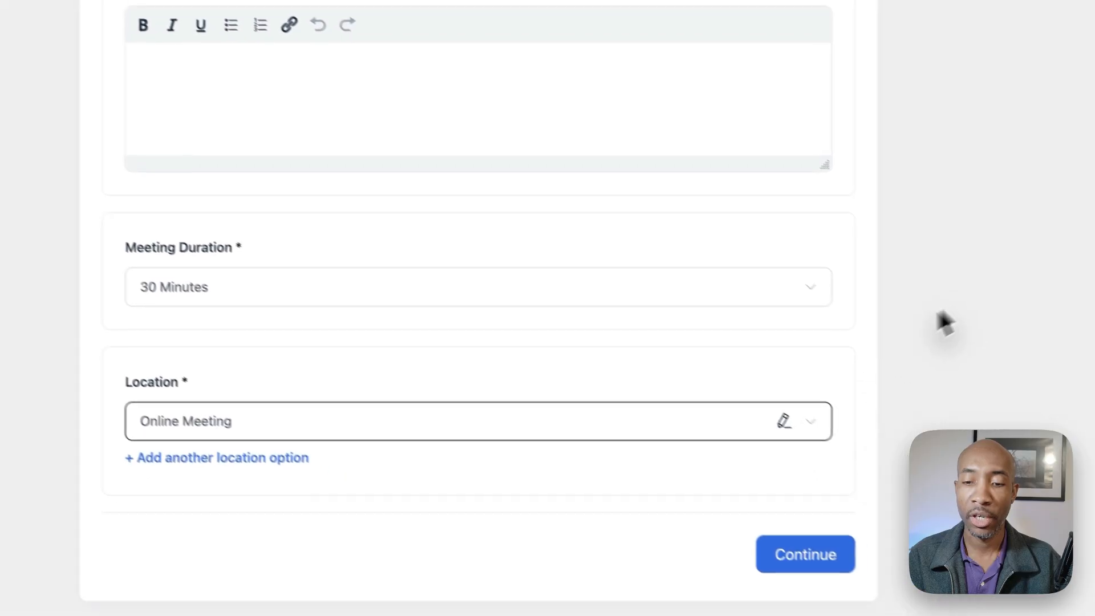
{"action": "left_click", "coordinate": [810, 559]}
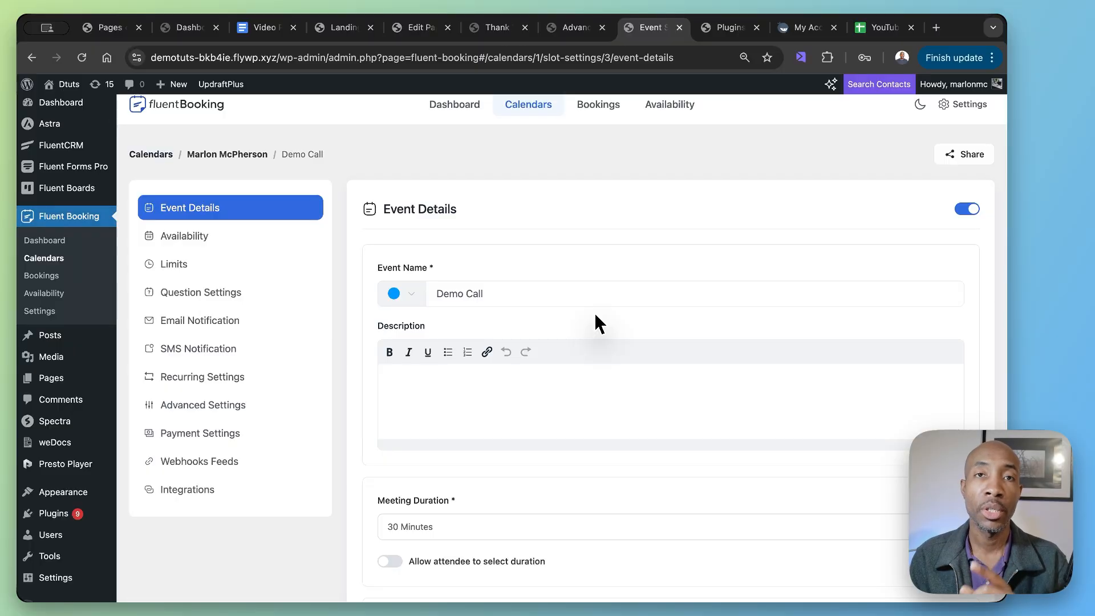
Examine the Demo Call event's availability settings and its Weekly Hours schedule, including the timezone and date overrides.
{"action": "left_click", "coordinate": [181, 239]}
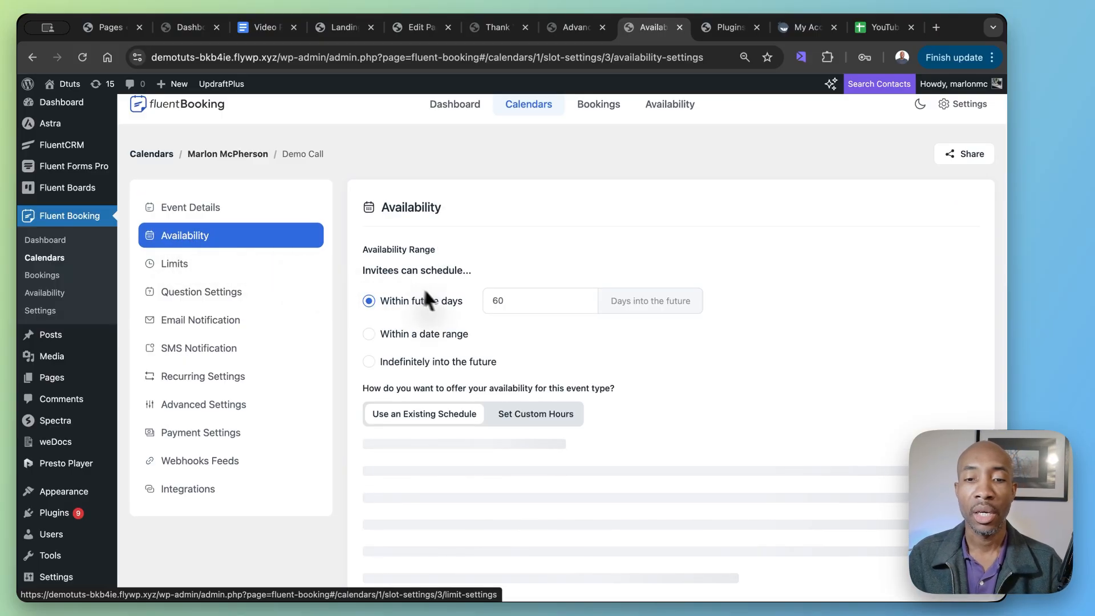
{"action": "scroll", "coordinate": [436, 294], "scroll_direction": "down", "scroll_amount": 5}
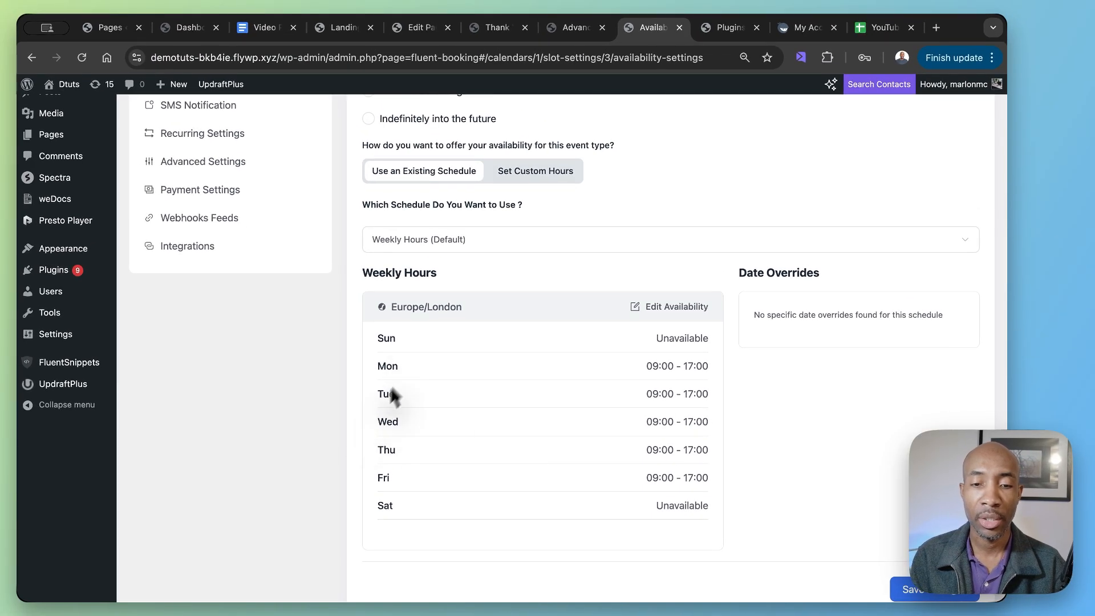
{"action": "left_click", "coordinate": [673, 306]}
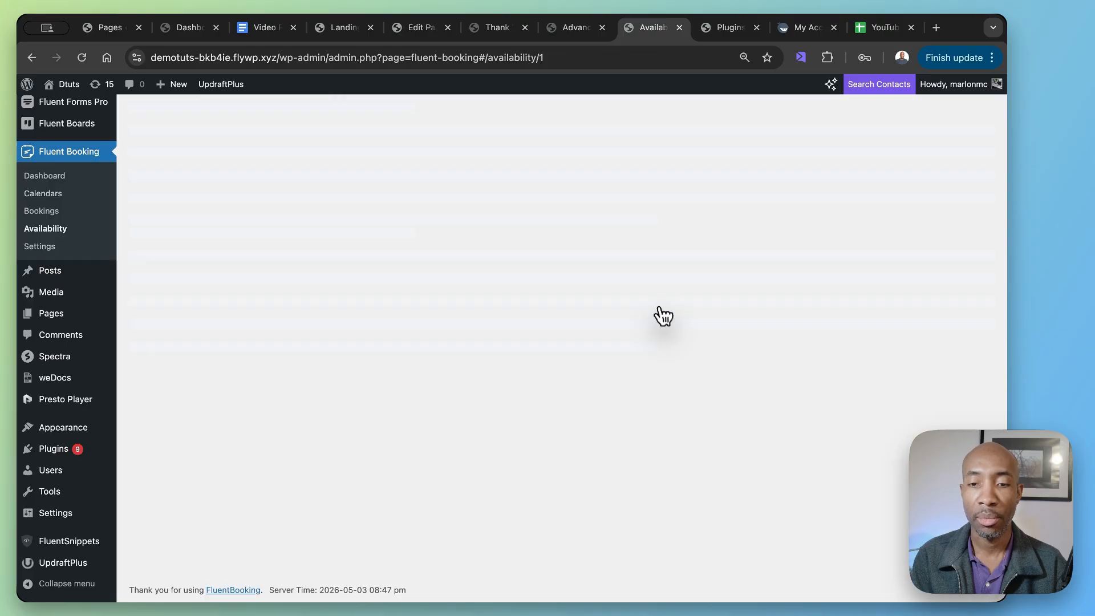
{"action": "scroll", "coordinate": [659, 308], "scroll_direction": "down", "scroll_amount": 3}
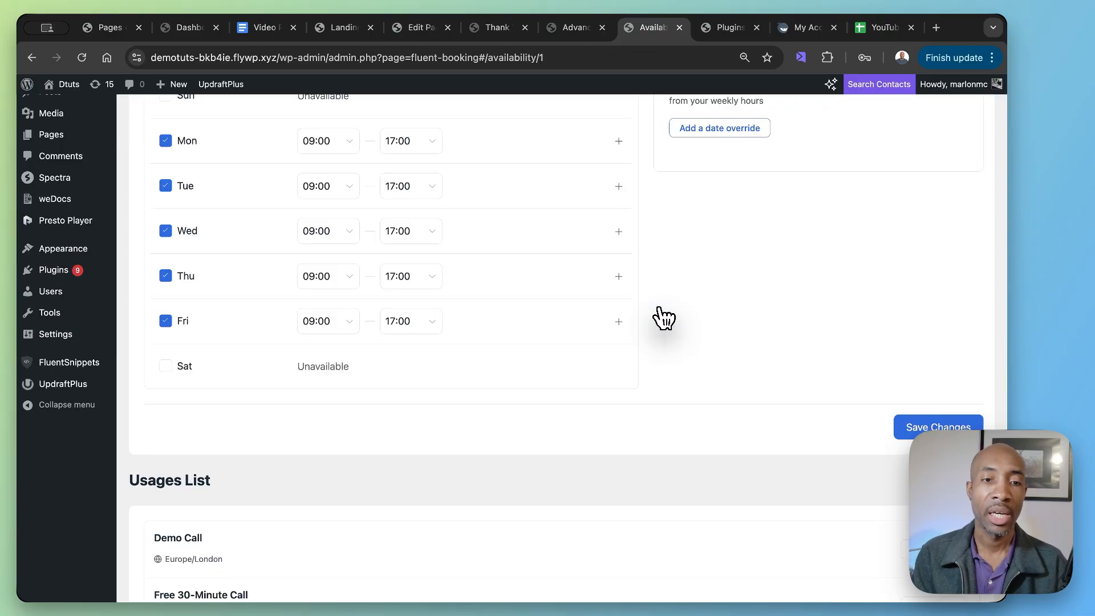
{"action": "scroll", "coordinate": [663, 317], "scroll_direction": "up", "scroll_amount": 3}
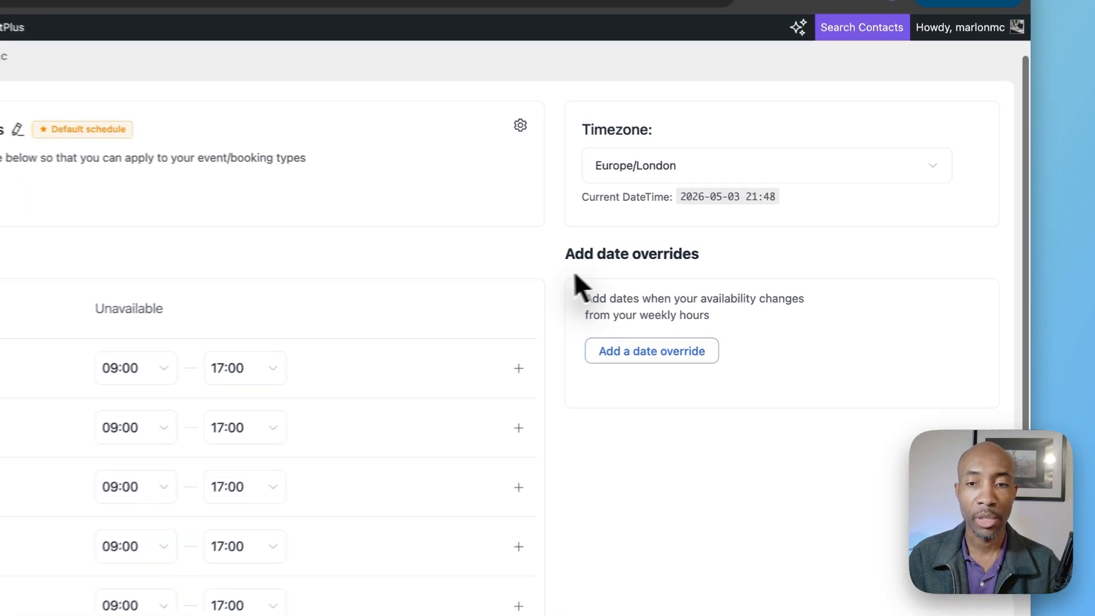
Add a second time slot to Monday in the Weekly Hours schedule and remove it again.
{"action": "scroll", "coordinate": [488, 276], "scroll_direction": "down", "scroll_amount": 3}
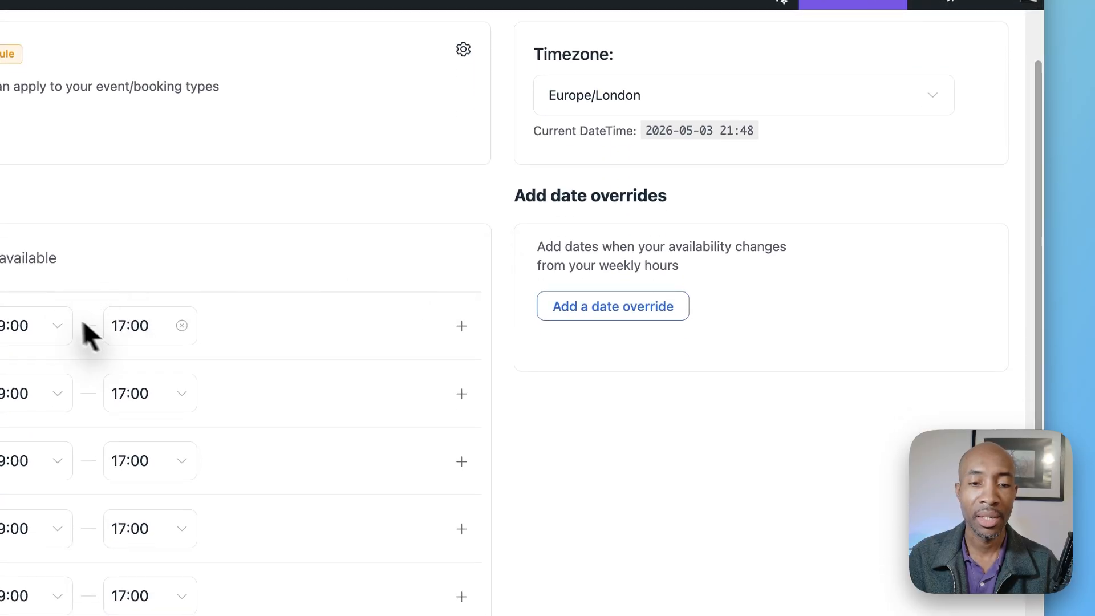
{"action": "left_click", "coordinate": [461, 325]}
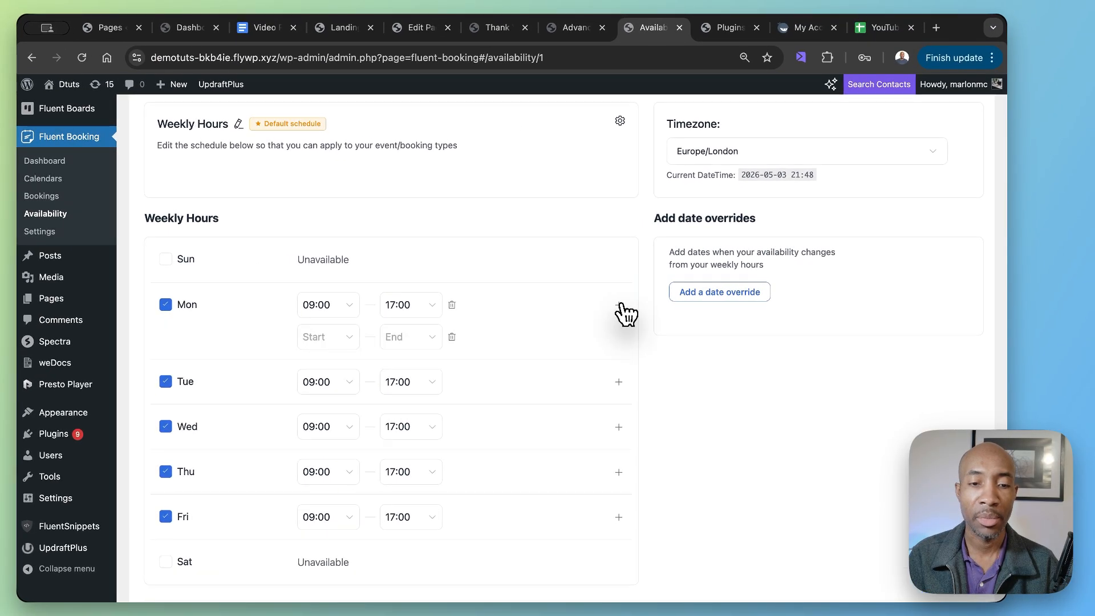
{"action": "left_click", "coordinate": [452, 338]}
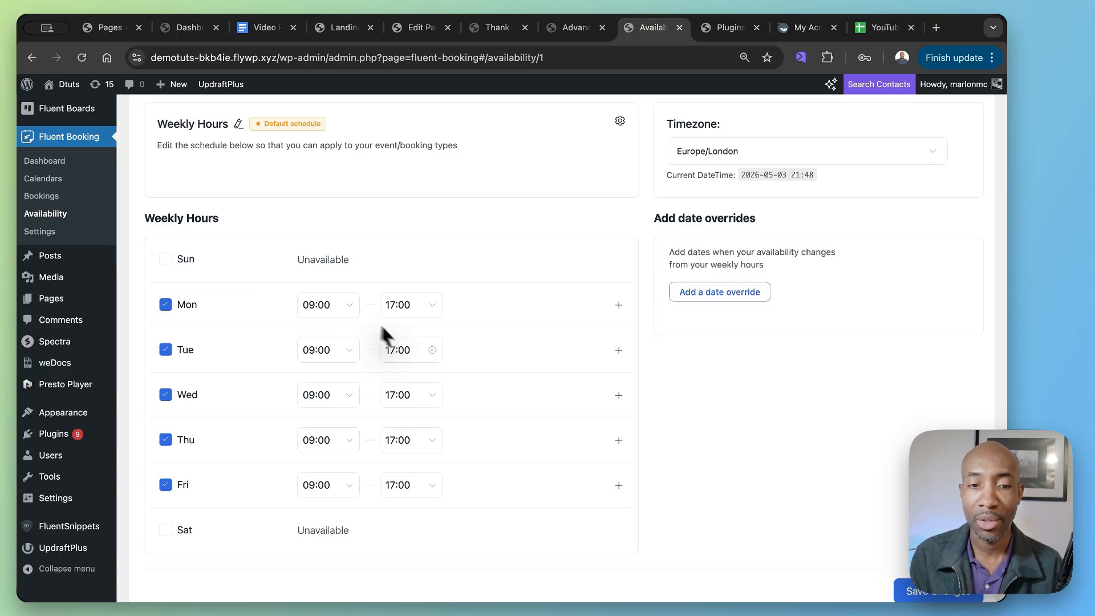
{"action": "scroll", "coordinate": [401, 336], "scroll_direction": "down", "scroll_amount": 5}
{"action": "scroll", "coordinate": [401, 337], "scroll_direction": "up", "scroll_amount": 5}
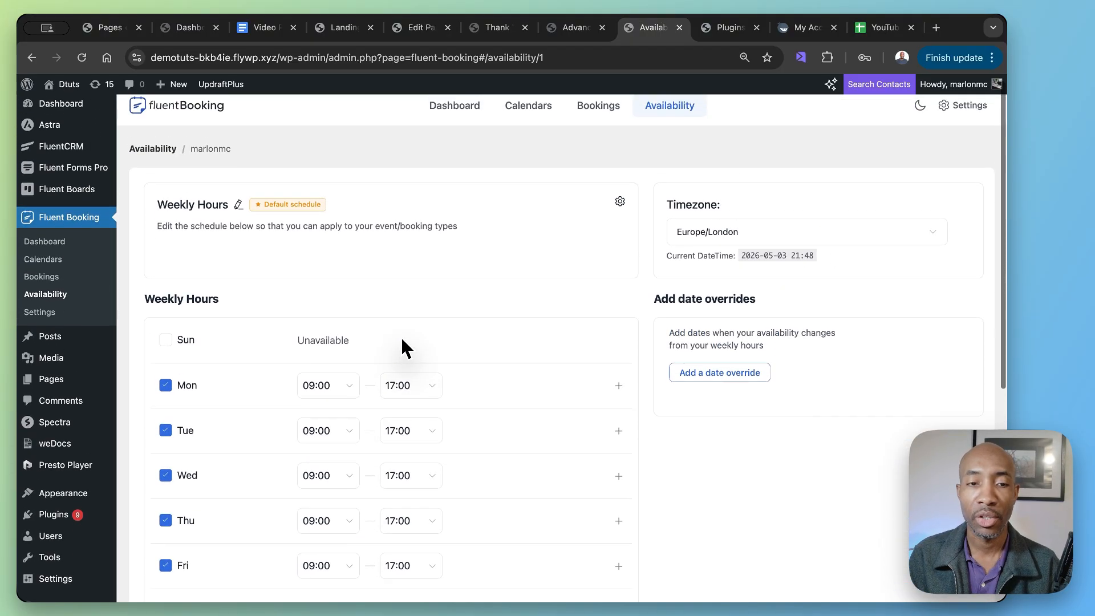
Return to the Demo Call event and examine its Question Settings, including the cancellation and reschedule questions, and its Advanced Settings.
{"action": "left_click", "coordinate": [32, 57]}
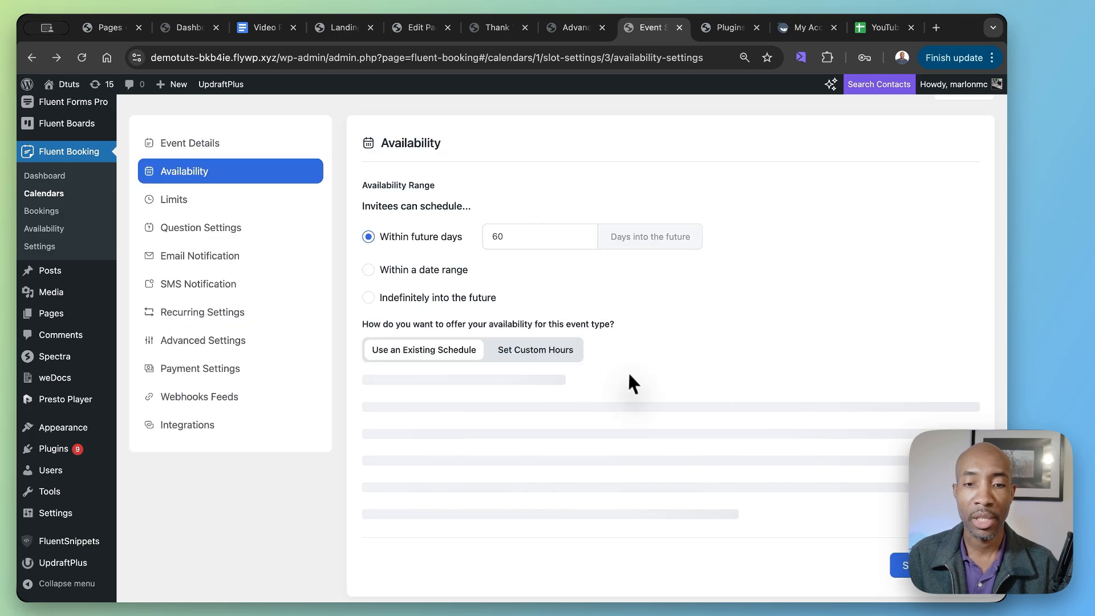
{"action": "scroll", "coordinate": [629, 372], "scroll_direction": "down", "scroll_amount": 1}
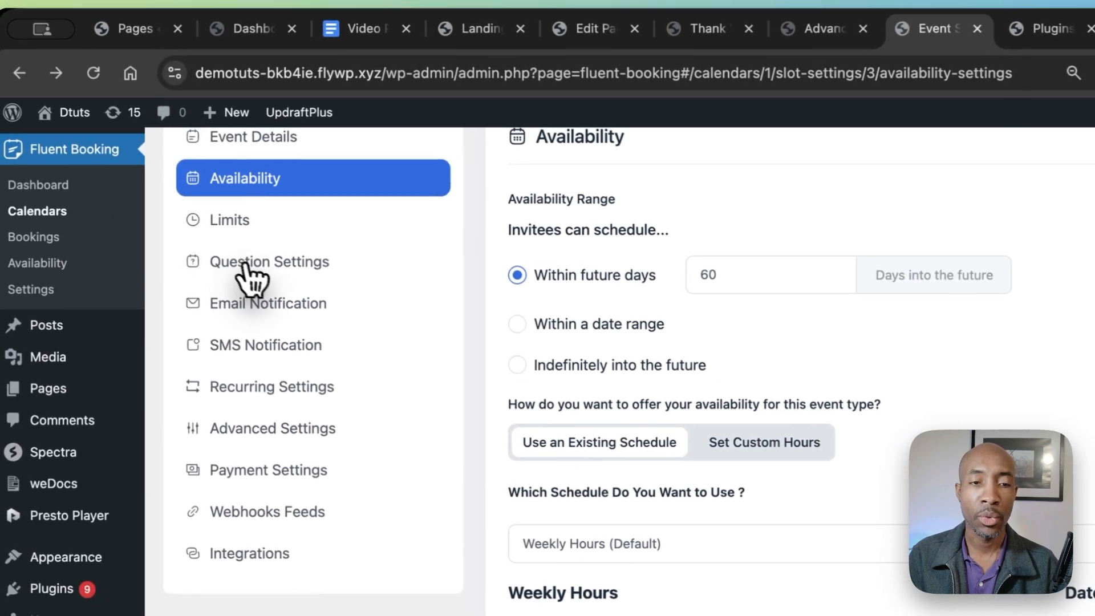
{"action": "left_click", "coordinate": [284, 278]}
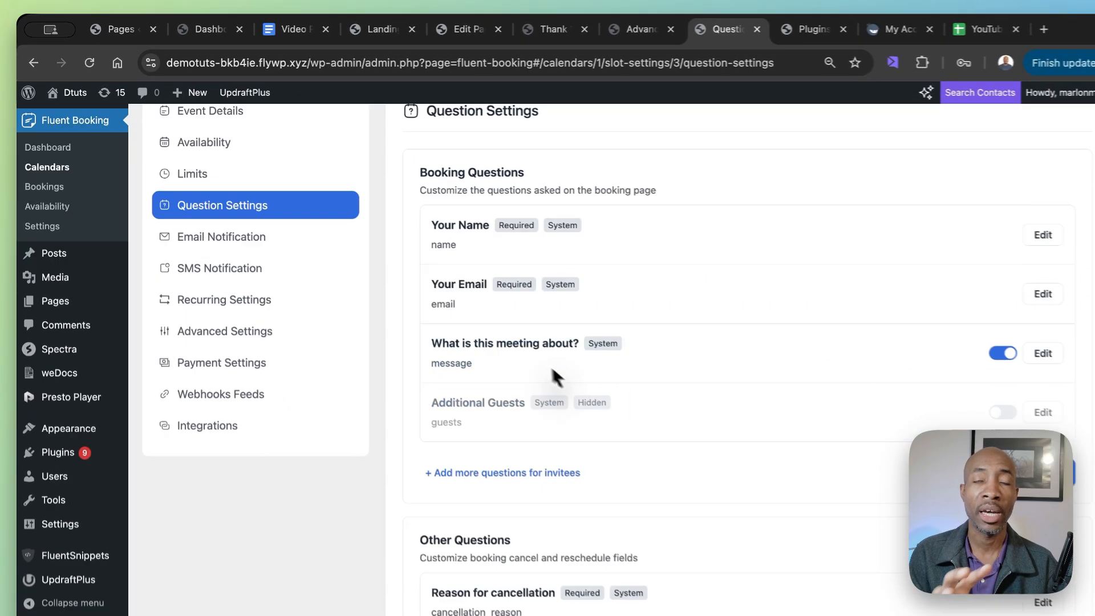
{"action": "scroll", "coordinate": [525, 360], "scroll_direction": "down", "scroll_amount": 3}
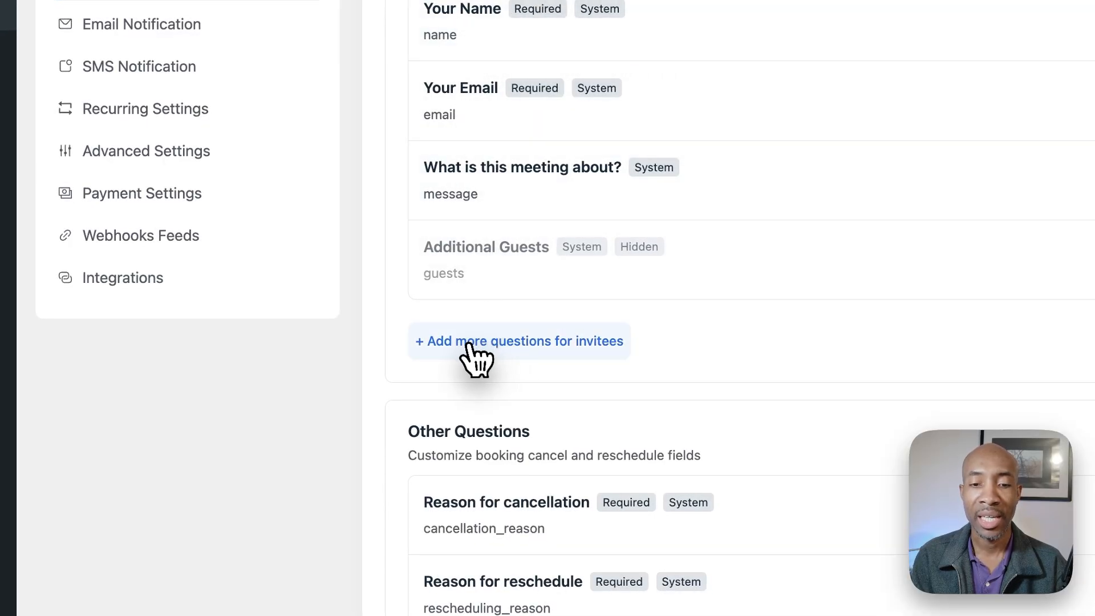
{"action": "scroll", "coordinate": [579, 351], "scroll_direction": "up", "scroll_amount": 1}
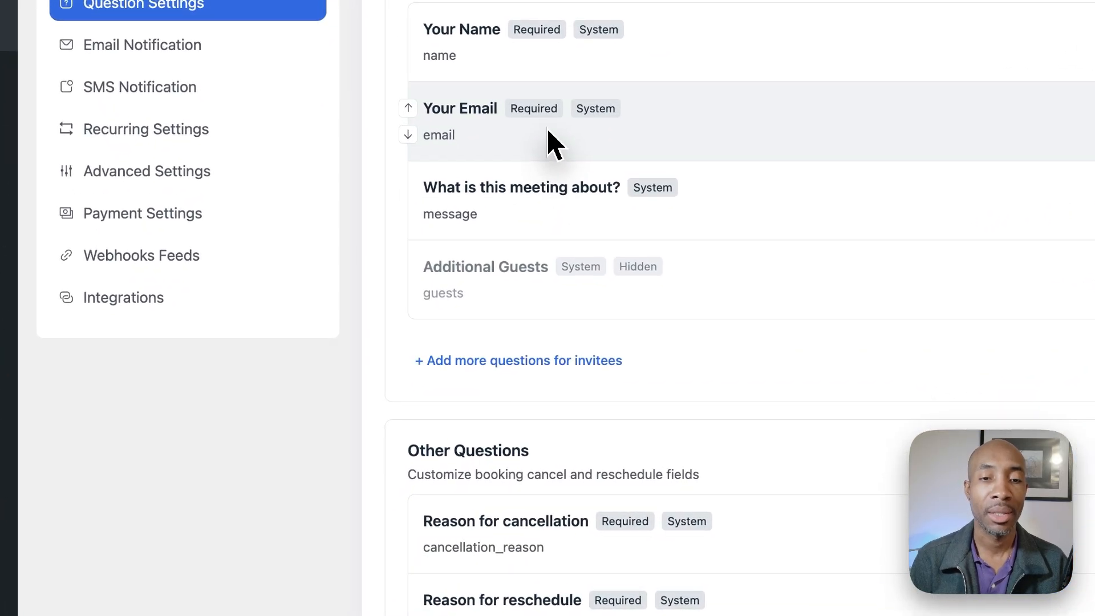
{"action": "scroll", "coordinate": [554, 142], "scroll_direction": "up", "scroll_amount": 2}
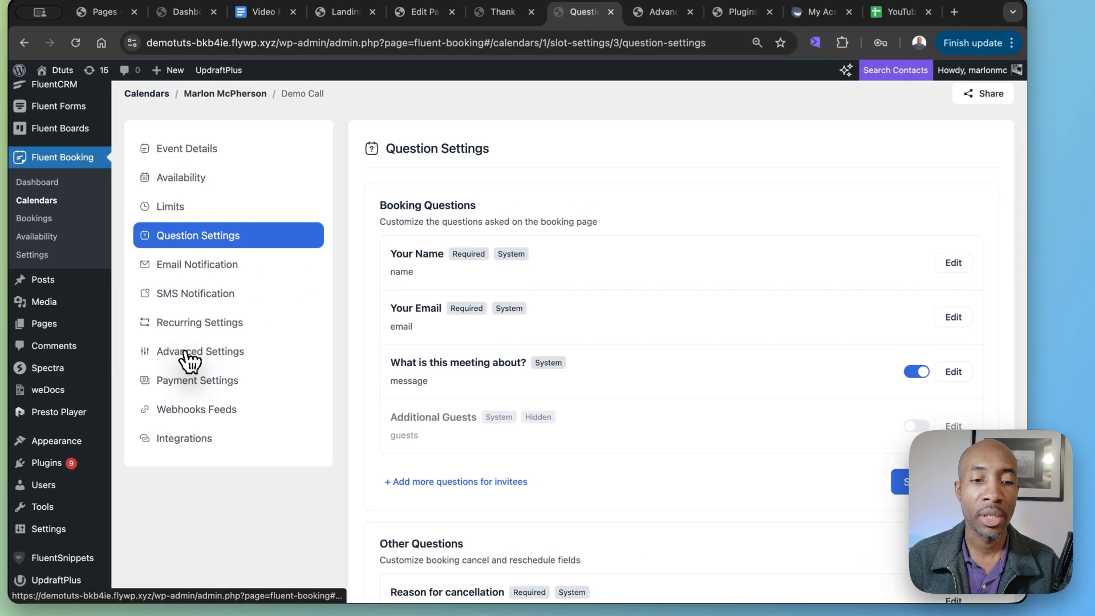
{"action": "left_click", "coordinate": [155, 317]}
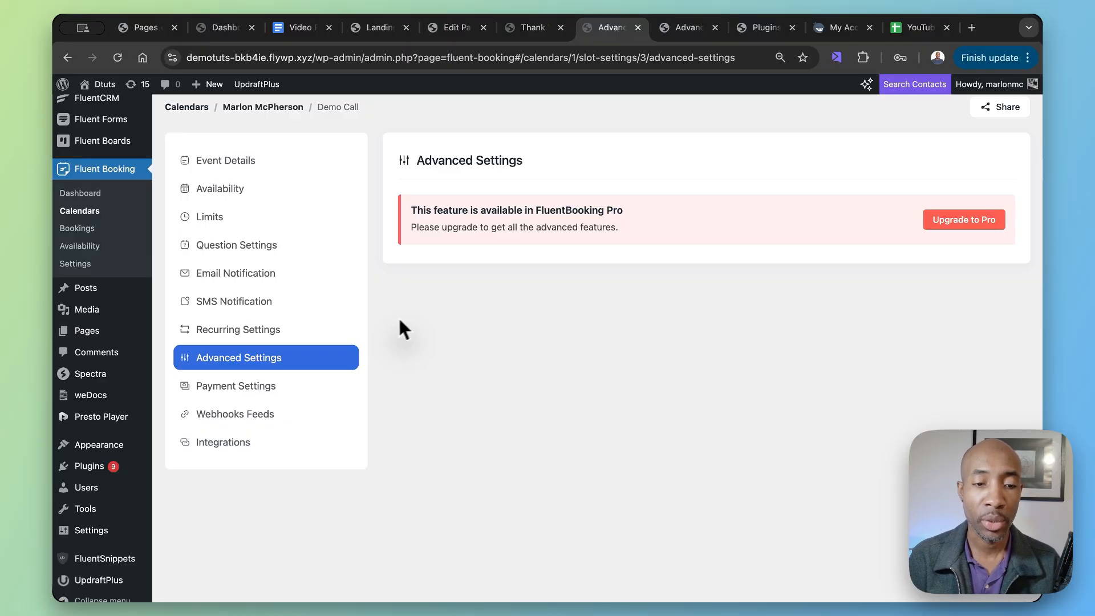
{"action": "scroll", "coordinate": [375, 313], "scroll_direction": "up", "scroll_amount": 2}
Copy the Demo Call event's shortcode from its sharing options.
{"action": "left_click", "coordinate": [244, 215]}
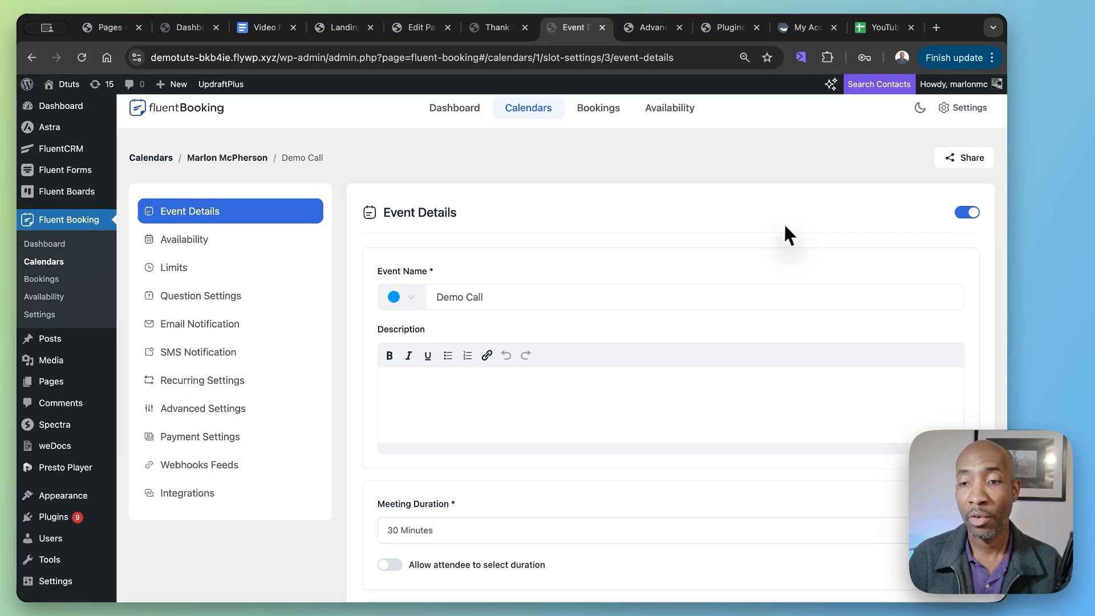
{"action": "left_click", "coordinate": [964, 163]}
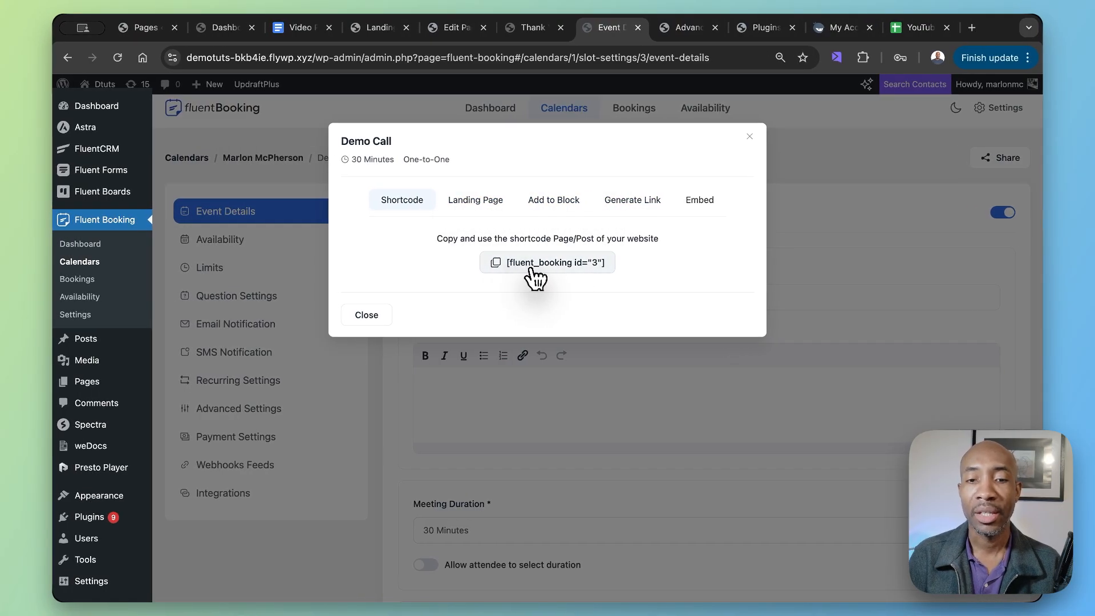
{"action": "left_click", "coordinate": [532, 269]}
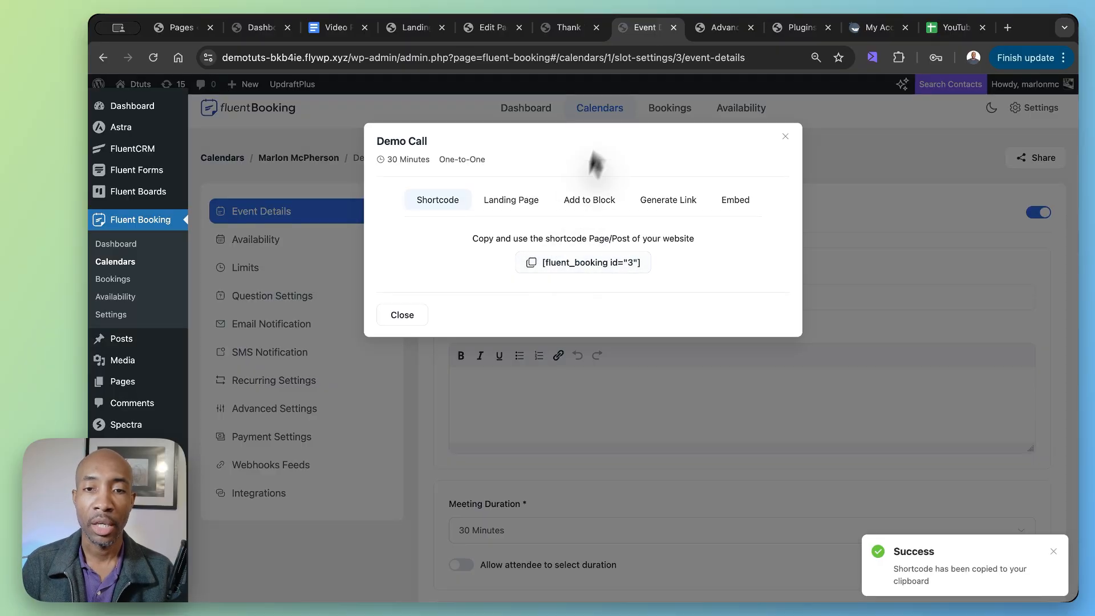
Replace the shortcode in the Call Booking Page's Shortcode block with [fluent_booking id="3"] and save the page.
{"action": "left_click", "coordinate": [492, 29]}
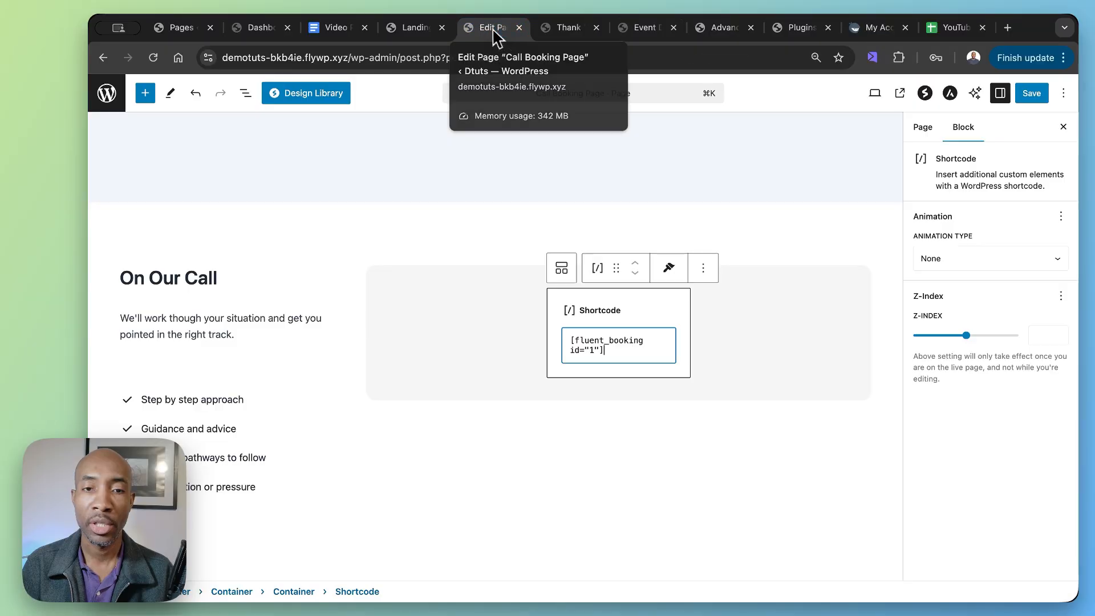
{"action": "scroll", "coordinate": [464, 296], "scroll_direction": "up", "scroll_amount": 5}
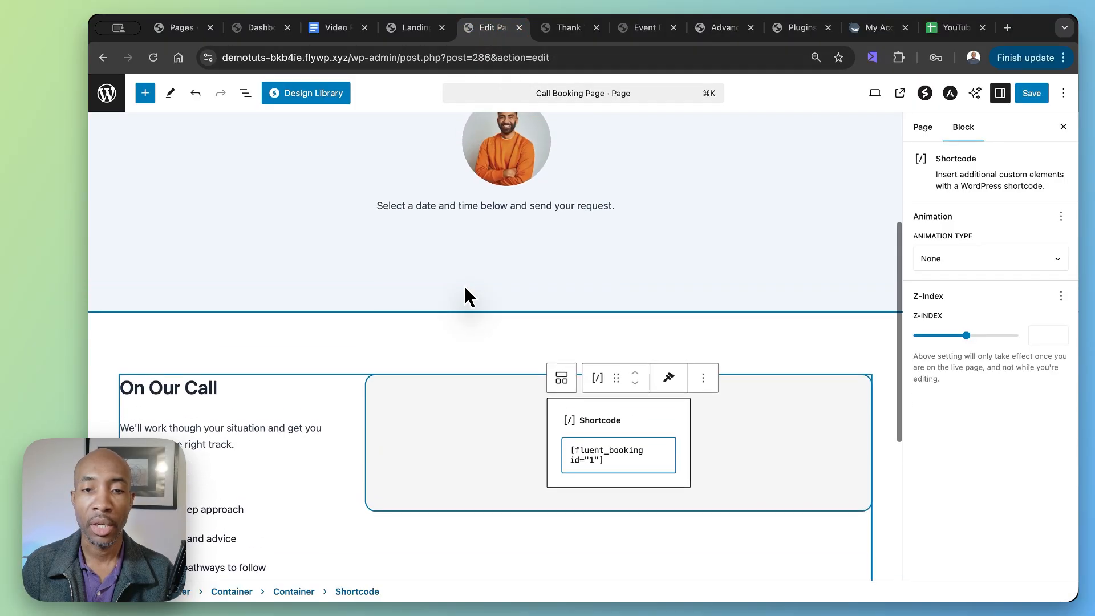
{"action": "scroll", "coordinate": [466, 289], "scroll_direction": "down", "scroll_amount": 3}
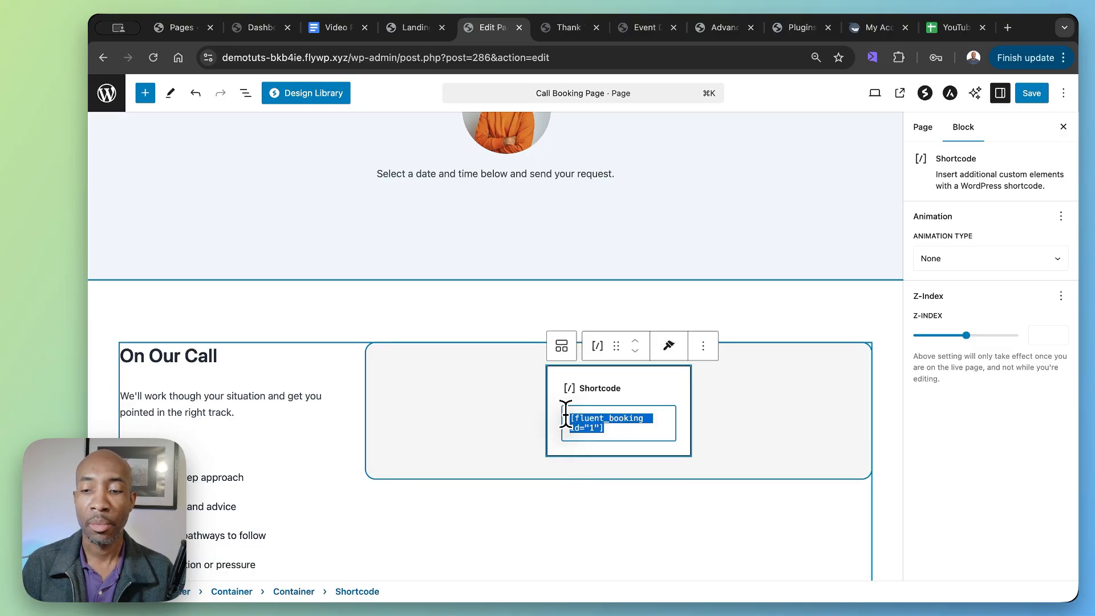
{"action": "key", "text": "BackSpace"}
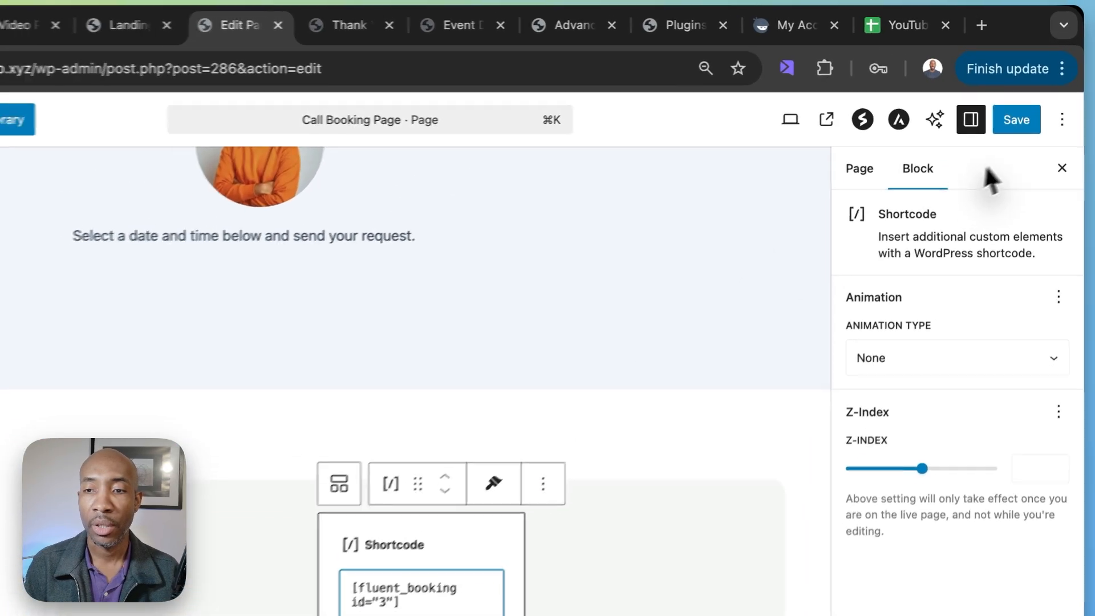
{"action": "left_click", "coordinate": [1018, 120]}
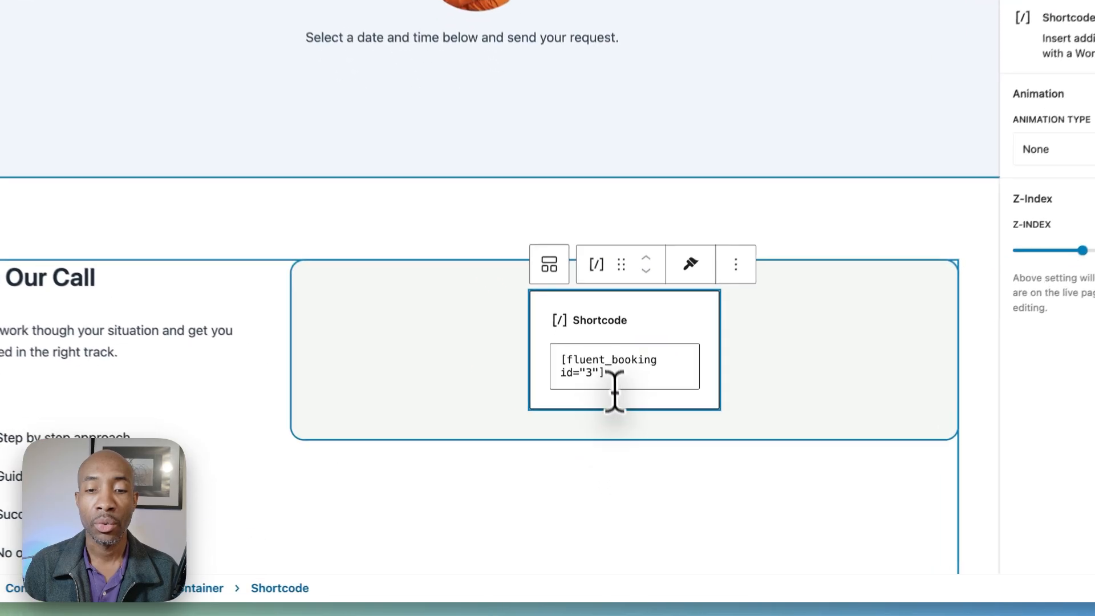
{"action": "left_click_drag", "start_coordinate": [606, 428], "coordinate": [562, 416]}
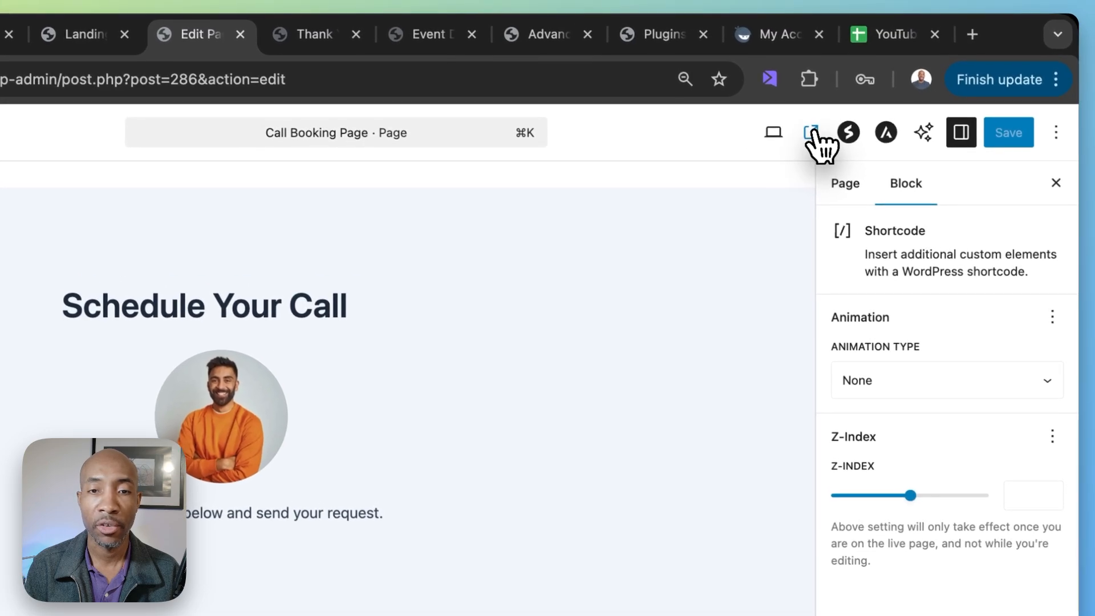
View the published Call Booking Page and examine the embedded Demo Call scheduling form beside the On Our Call text.
{"action": "left_click", "coordinate": [812, 133]}
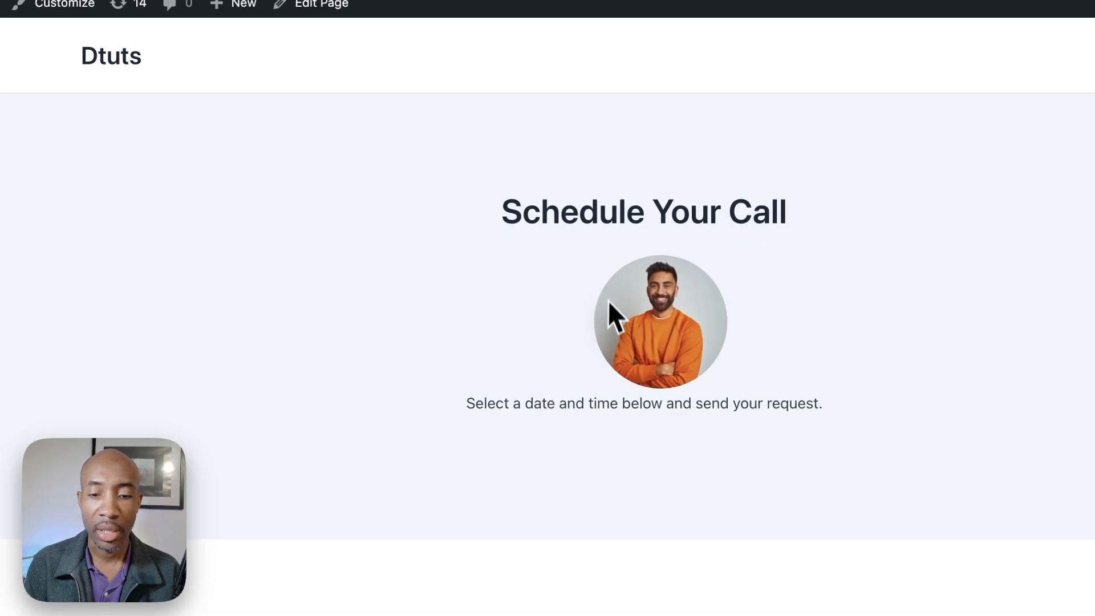
{"action": "scroll", "coordinate": [609, 313], "scroll_direction": "down", "scroll_amount": 10}
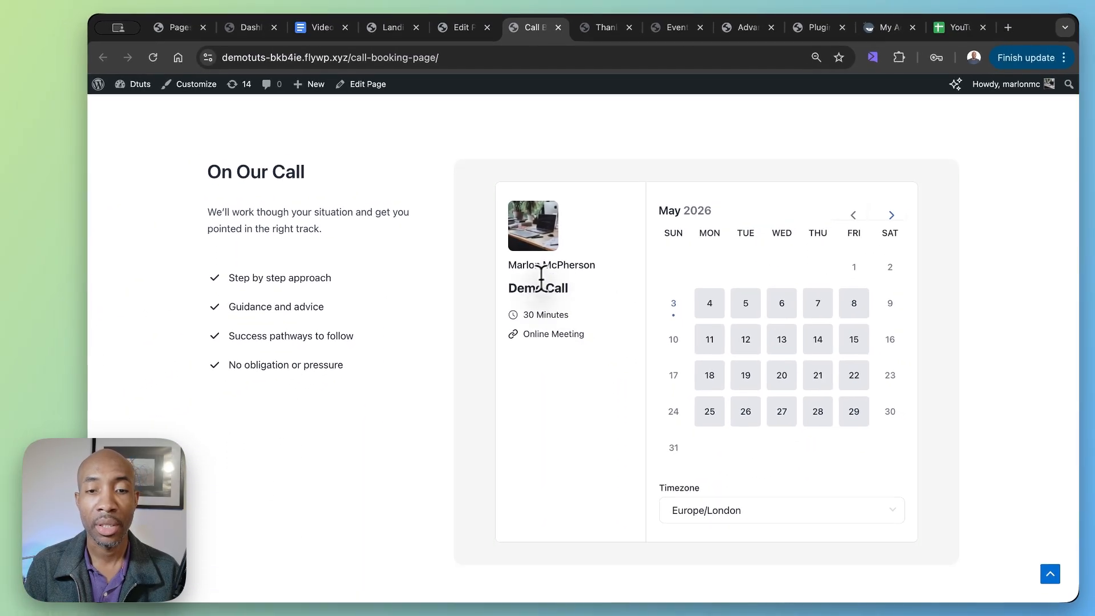
{"action": "left_click_drag", "start_coordinate": [571, 286], "coordinate": [512, 289]}
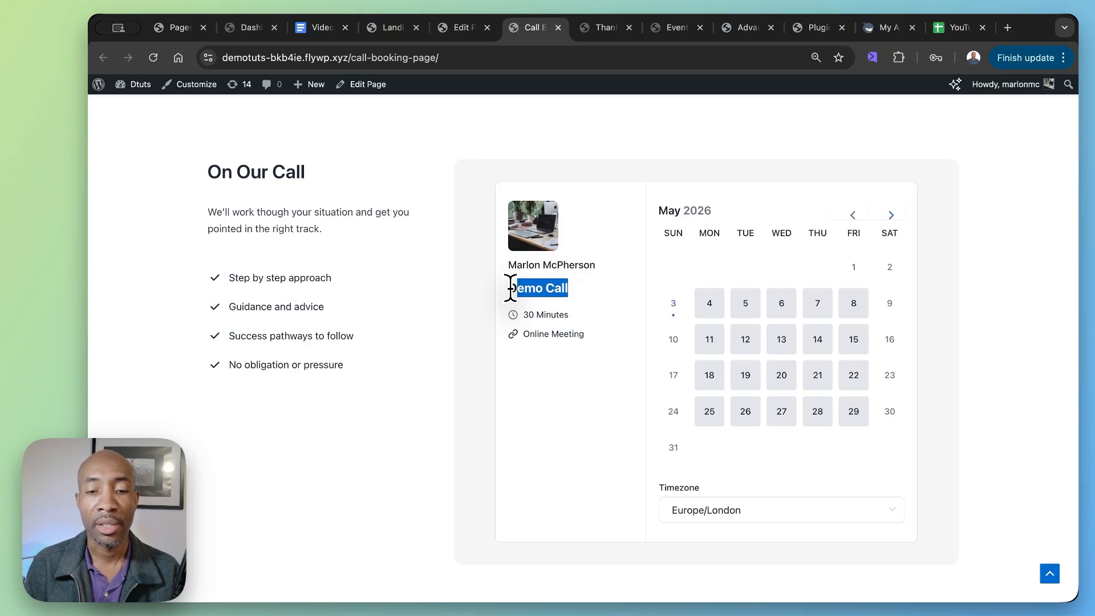
{"action": "scroll", "coordinate": [511, 288], "scroll_direction": "down", "scroll_amount": 2}
{"action": "scroll", "coordinate": [509, 287], "scroll_direction": "up", "scroll_amount": 4}
{"action": "left_click", "coordinate": [467, 260]}
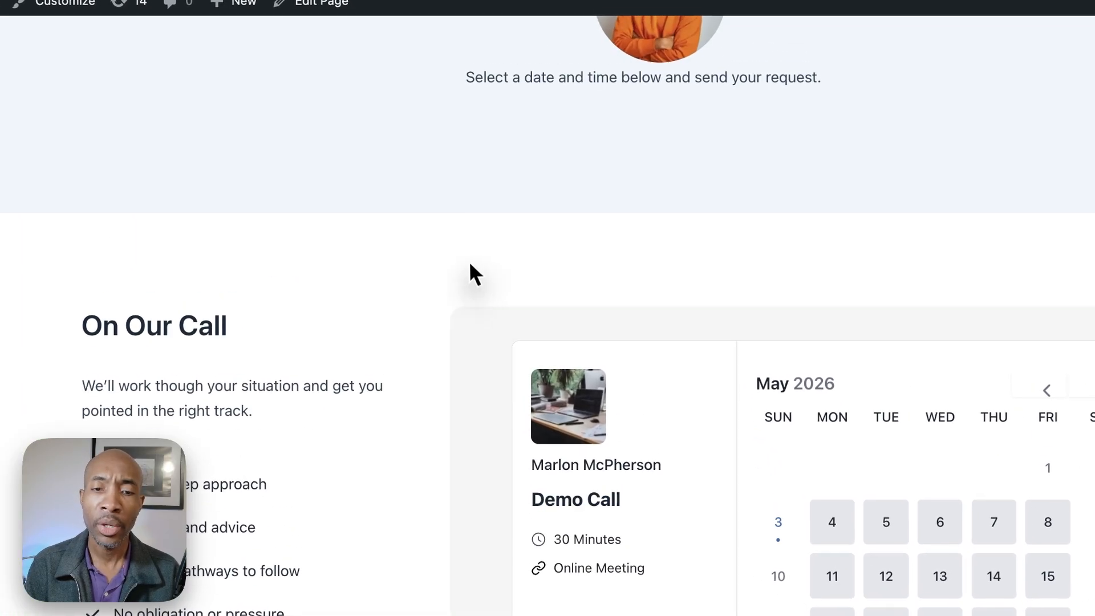
Inspect the live booking page in a mobile-sized preview, checking the form and text order, and return to the normal page.
{"action": "right_click", "coordinate": [469, 263]}
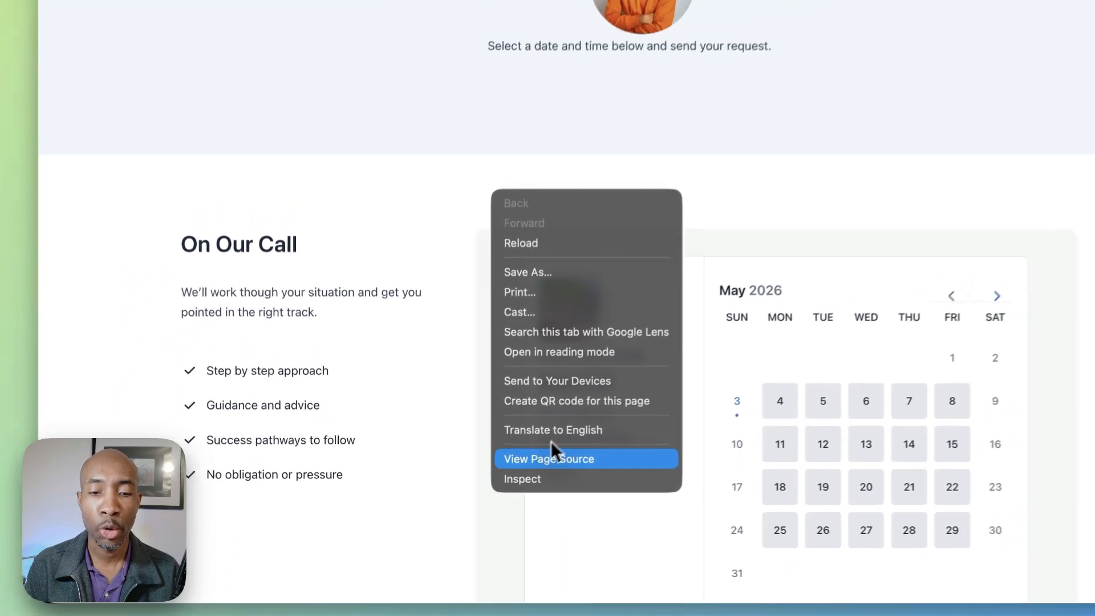
{"action": "left_click", "coordinate": [542, 483]}
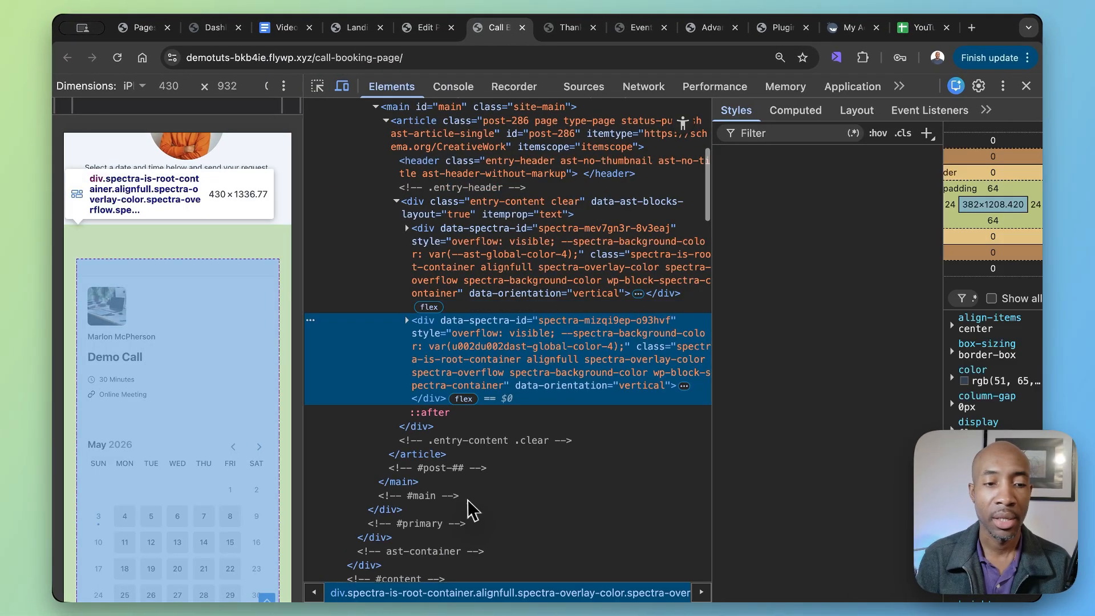
{"action": "scroll", "coordinate": [153, 308], "scroll_direction": "up", "scroll_amount": 4}
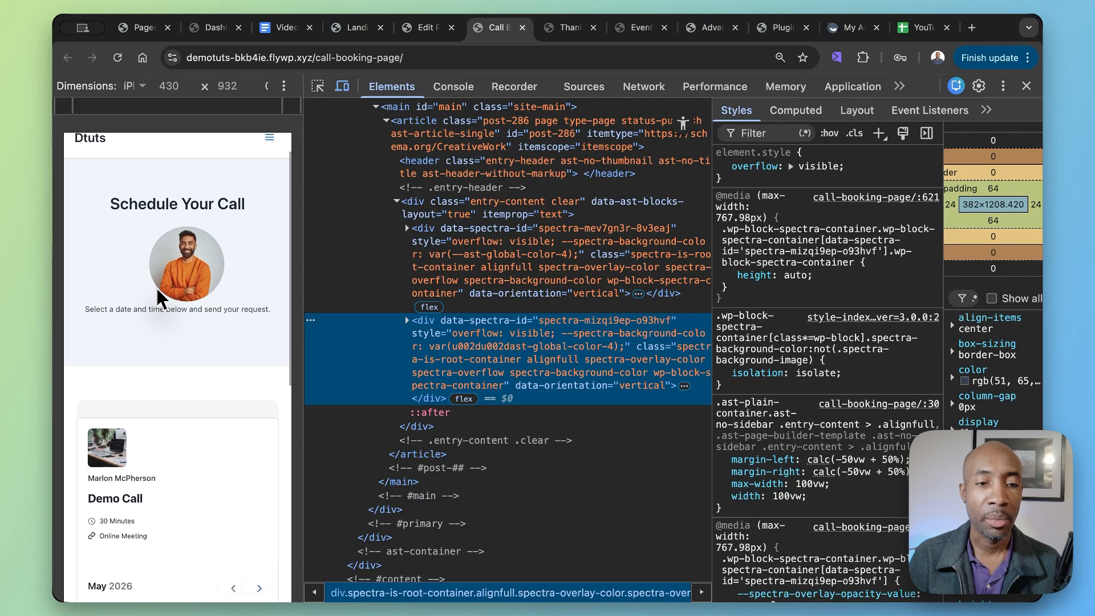
{"action": "scroll", "coordinate": [154, 342], "scroll_direction": "down", "scroll_amount": 2}
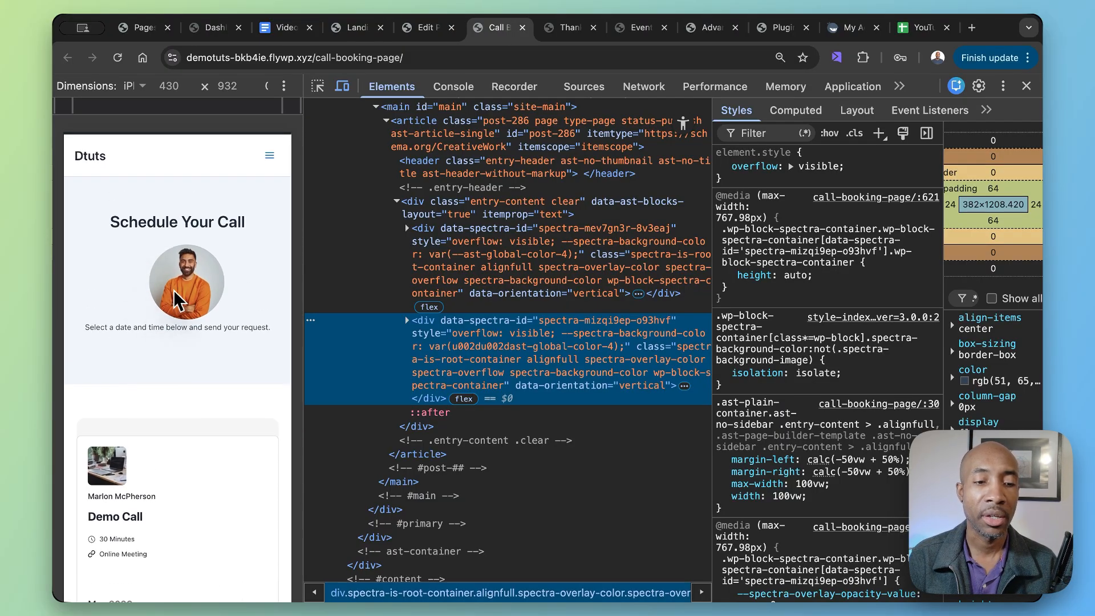
{"action": "scroll", "coordinate": [173, 290], "scroll_direction": "down", "scroll_amount": 4}
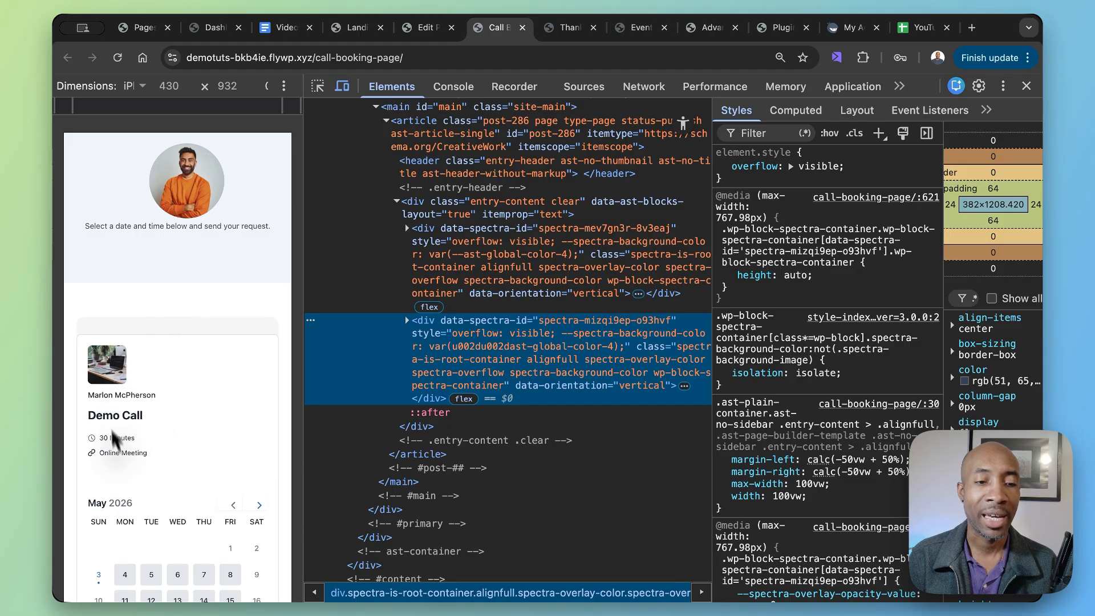
{"action": "scroll", "coordinate": [139, 475], "scroll_direction": "down", "scroll_amount": 6}
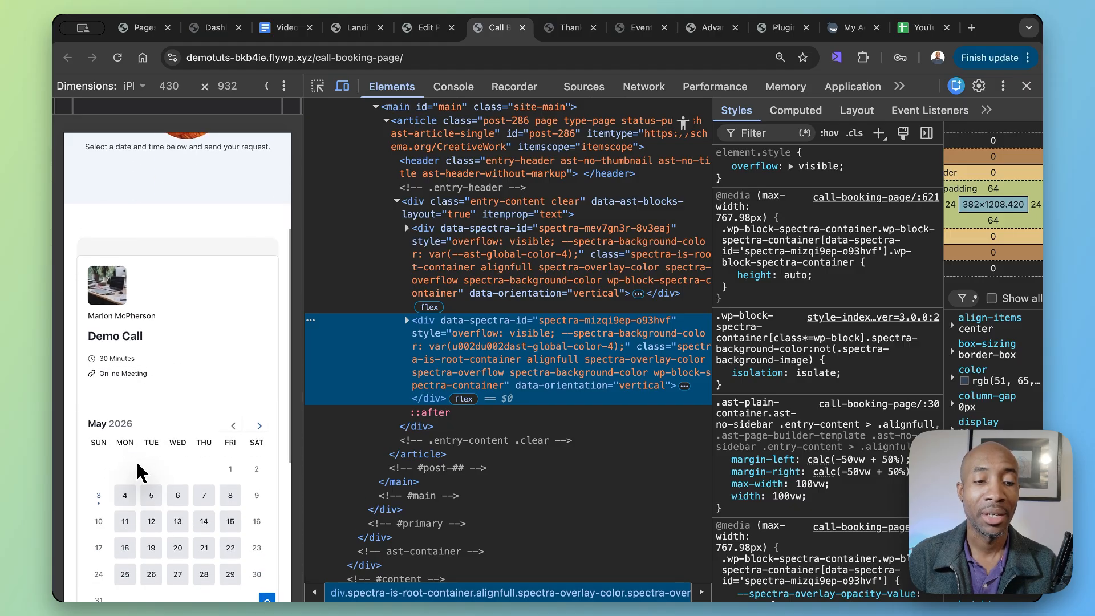
{"action": "scroll", "coordinate": [139, 476], "scroll_direction": "down", "scroll_amount": 8}
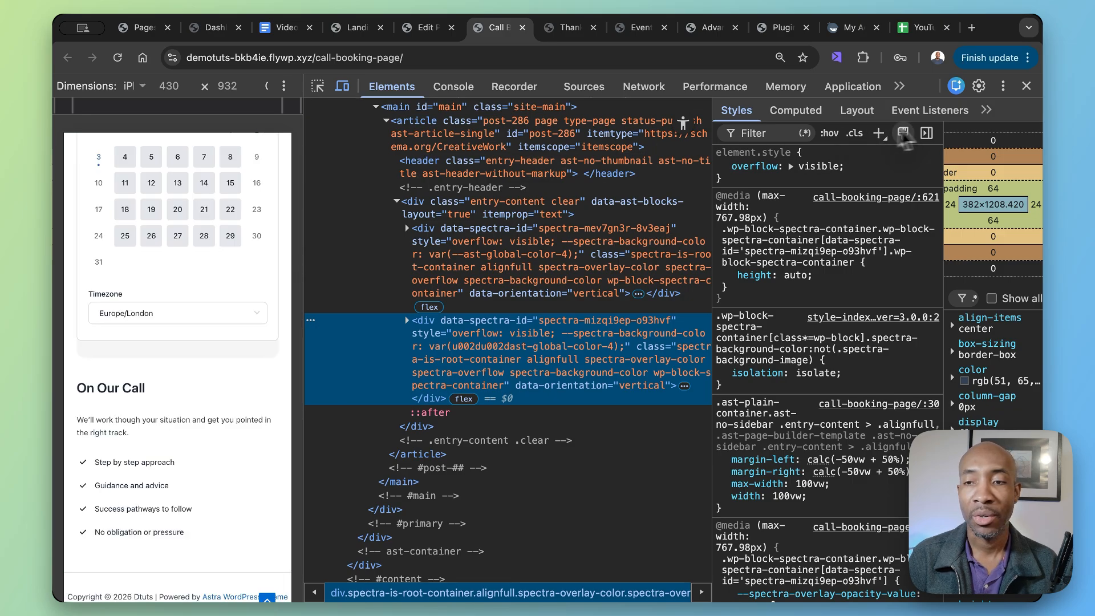
{"action": "left_click", "coordinate": [1026, 86]}
{"action": "scroll", "coordinate": [588, 270], "scroll_direction": "up", "scroll_amount": 8}
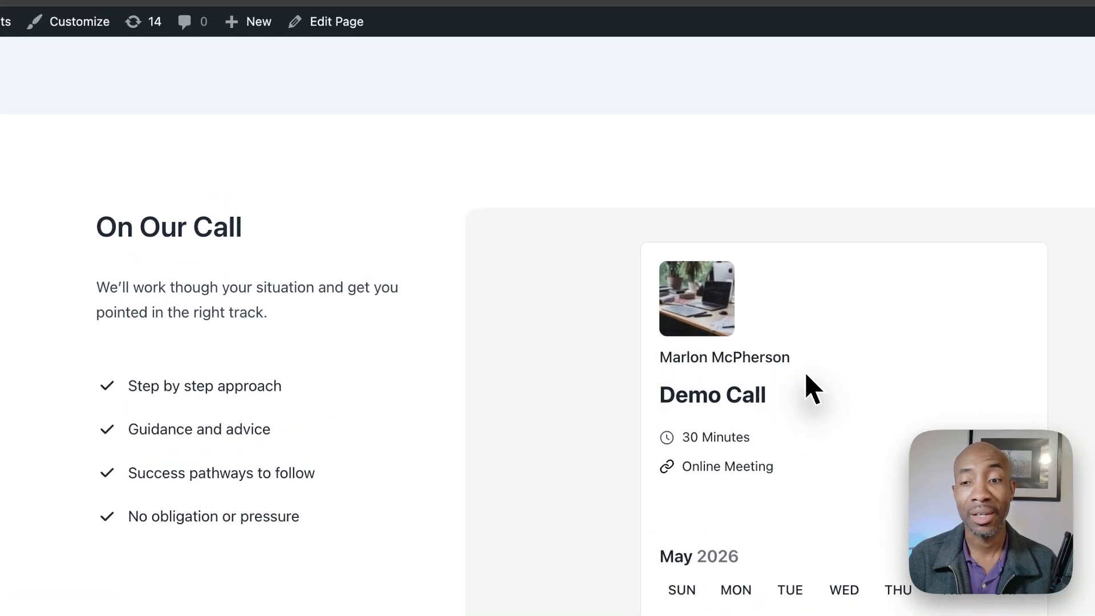
{"action": "scroll", "coordinate": [489, 232], "scroll_direction": "up", "scroll_amount": 5}
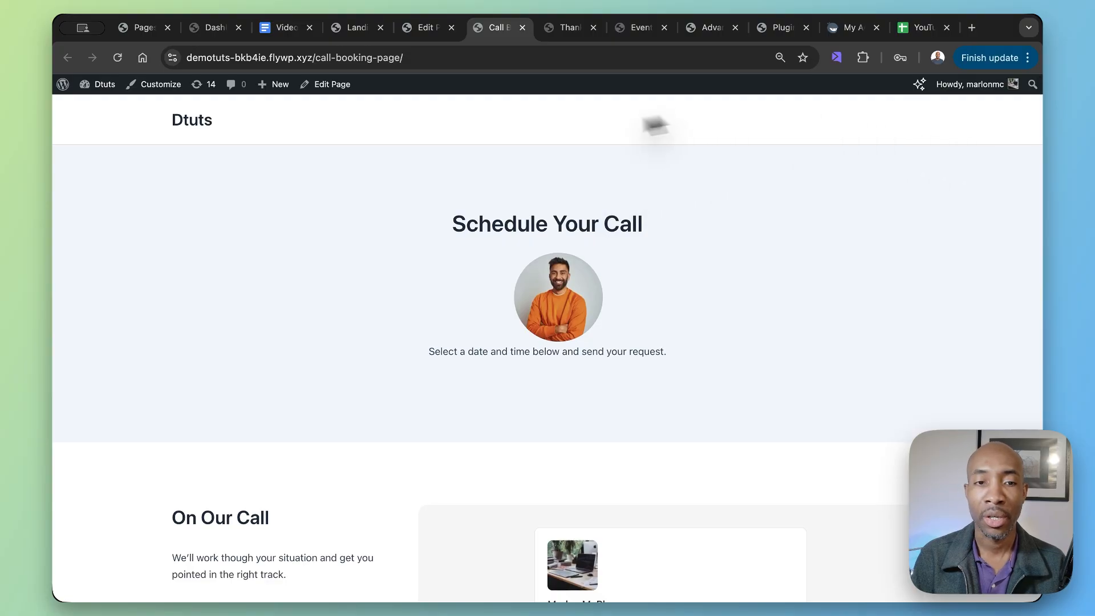
Return to the Call Booking Page editor, show its block list and select the Container directly inside the About section.
{"action": "left_click", "coordinate": [429, 29]}
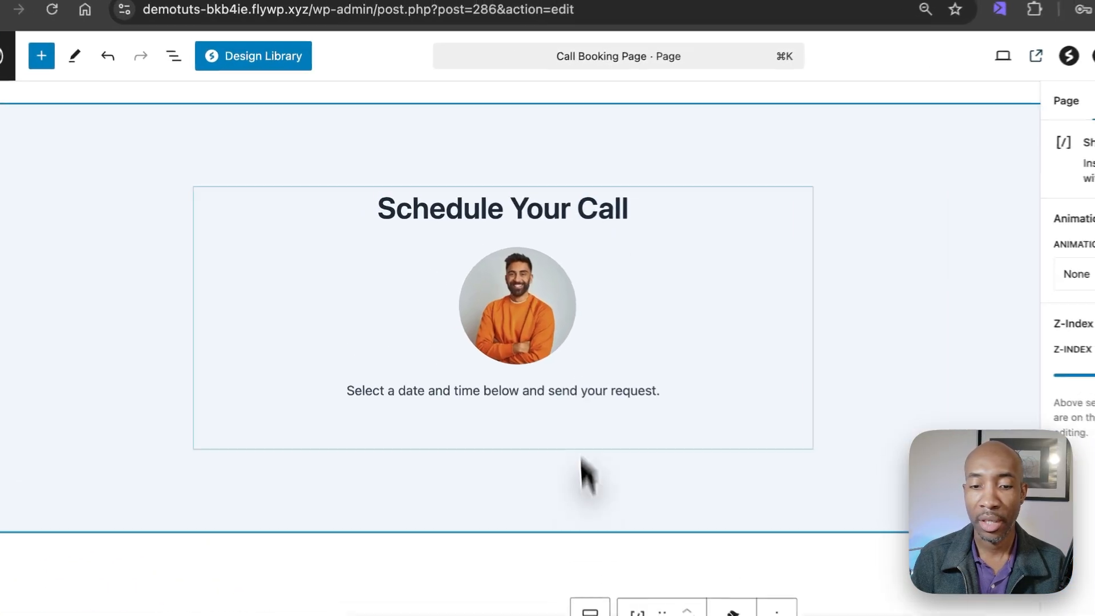
{"action": "scroll", "coordinate": [517, 471], "scroll_direction": "down", "scroll_amount": 3}
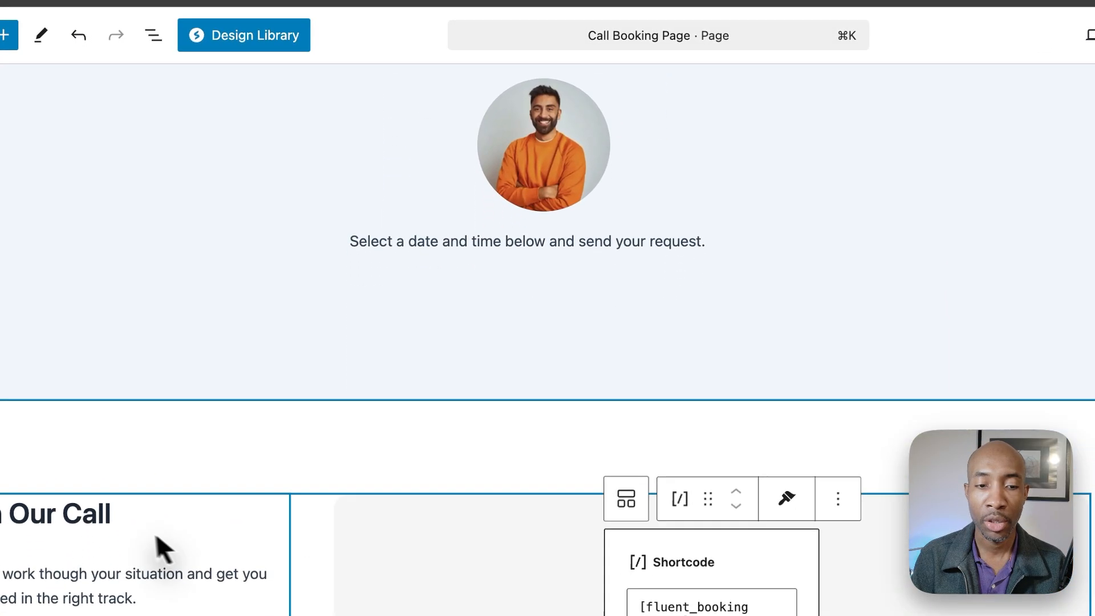
{"action": "left_click", "coordinate": [147, 536]}
{"action": "left_click", "coordinate": [152, 39]}
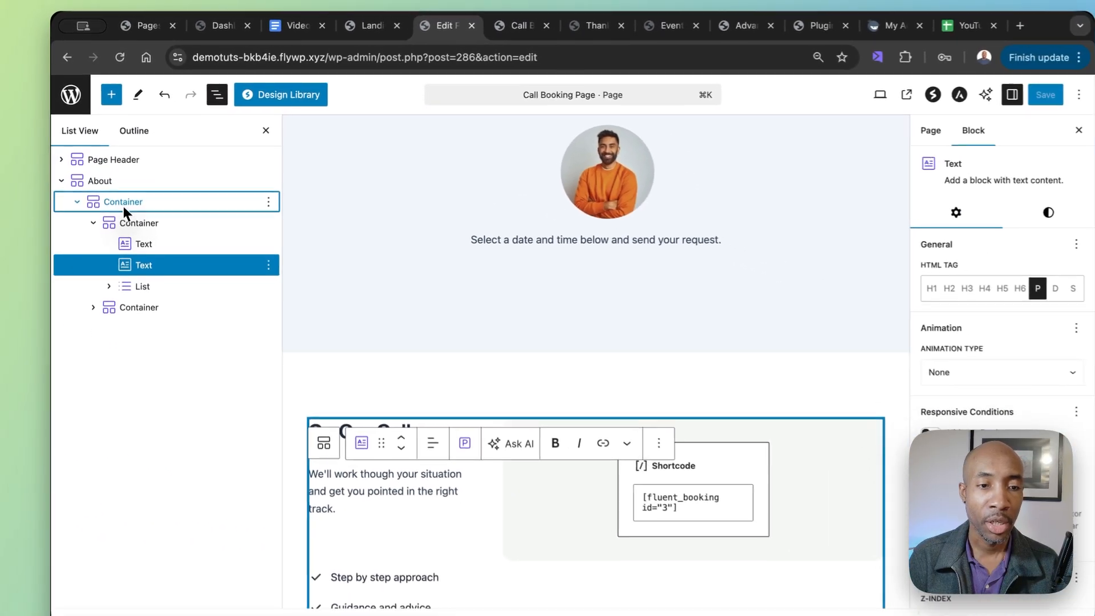
{"action": "left_click", "coordinate": [123, 203]}
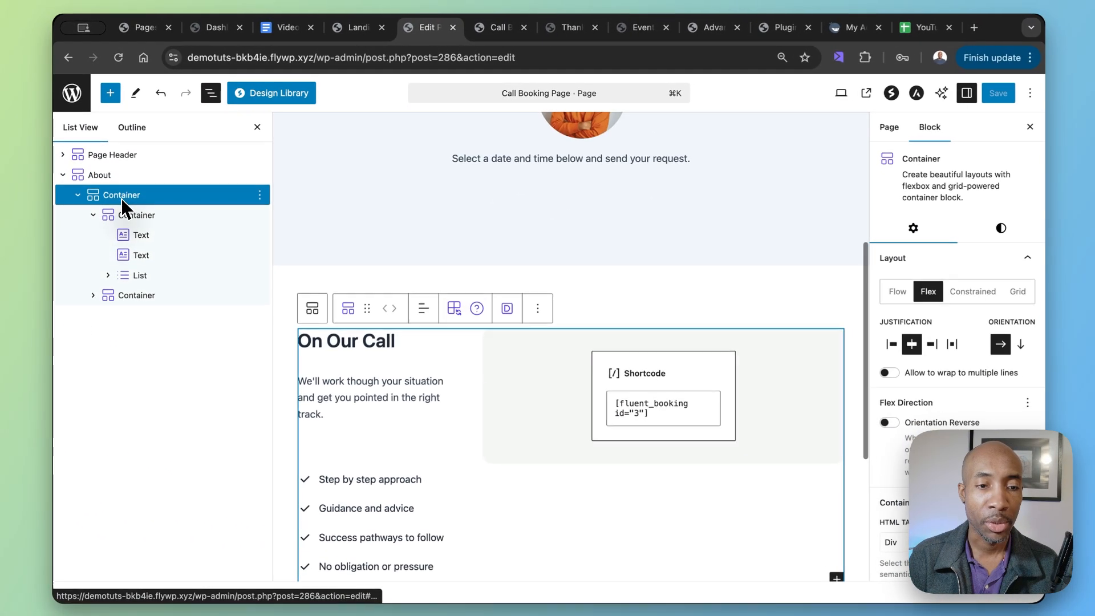
{"action": "left_click", "coordinate": [93, 223]}
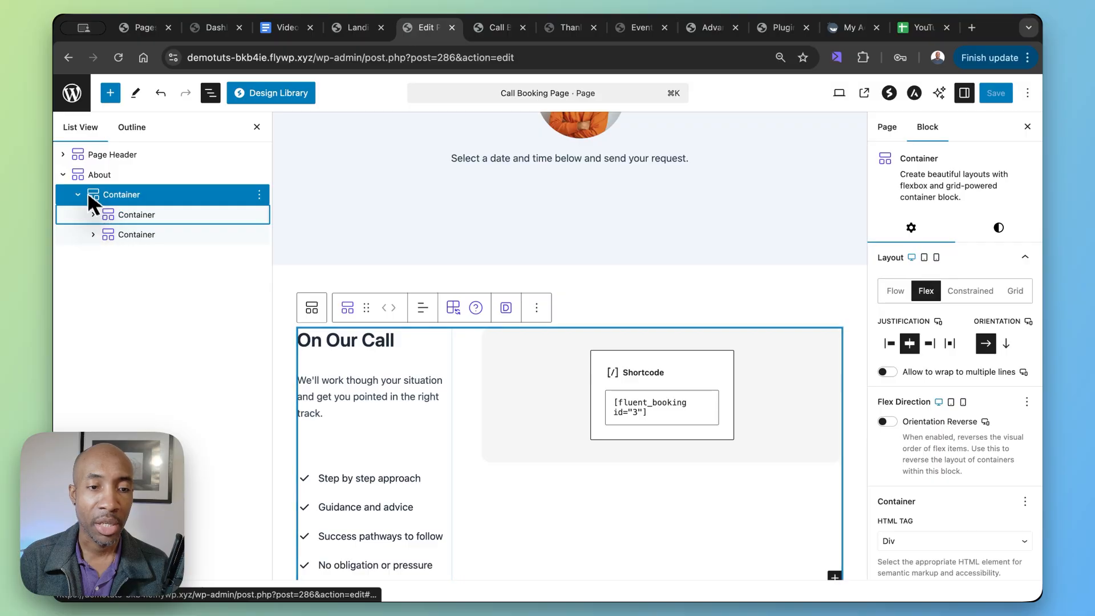
{"action": "left_click", "coordinate": [99, 177]}
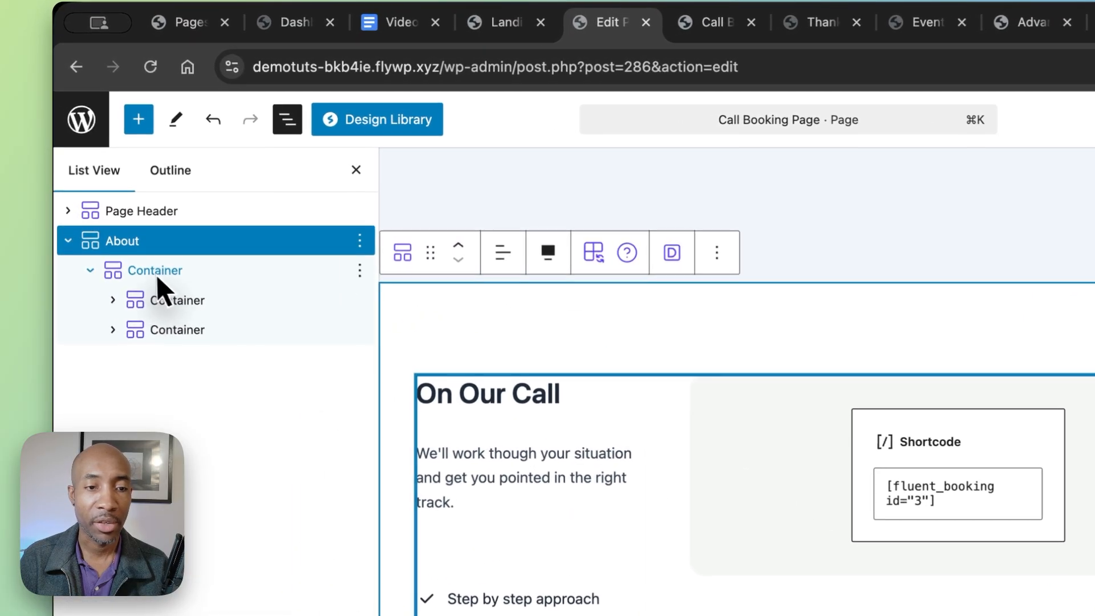
{"action": "left_click", "coordinate": [157, 277]}
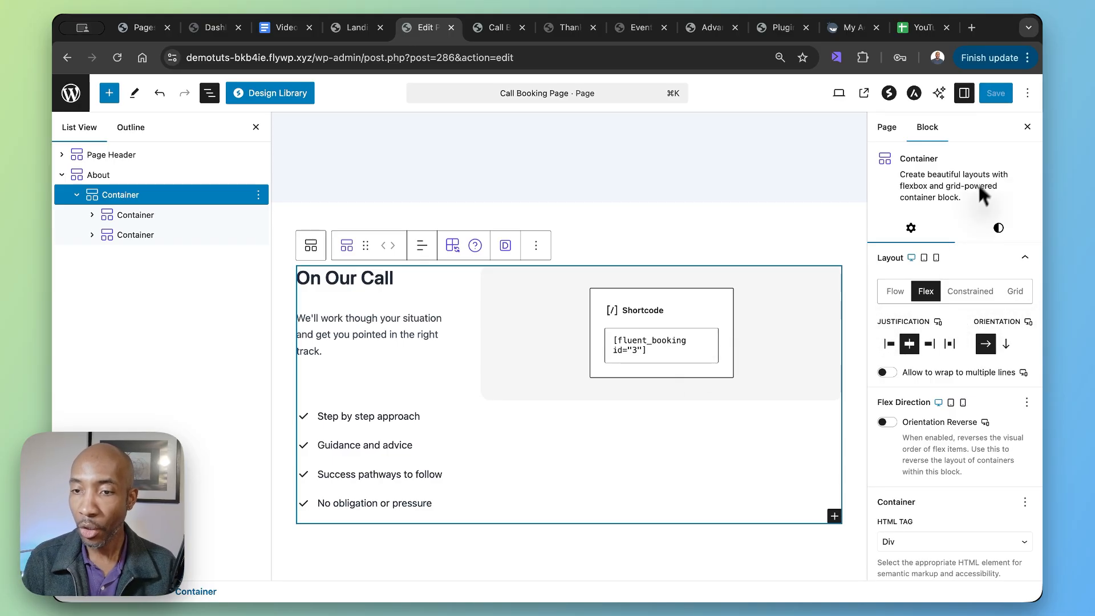
Turn on Orientation Reverse for the selected container's desktop flex direction and turn it off again.
{"action": "scroll", "coordinate": [933, 346], "scroll_direction": "down", "scroll_amount": 3}
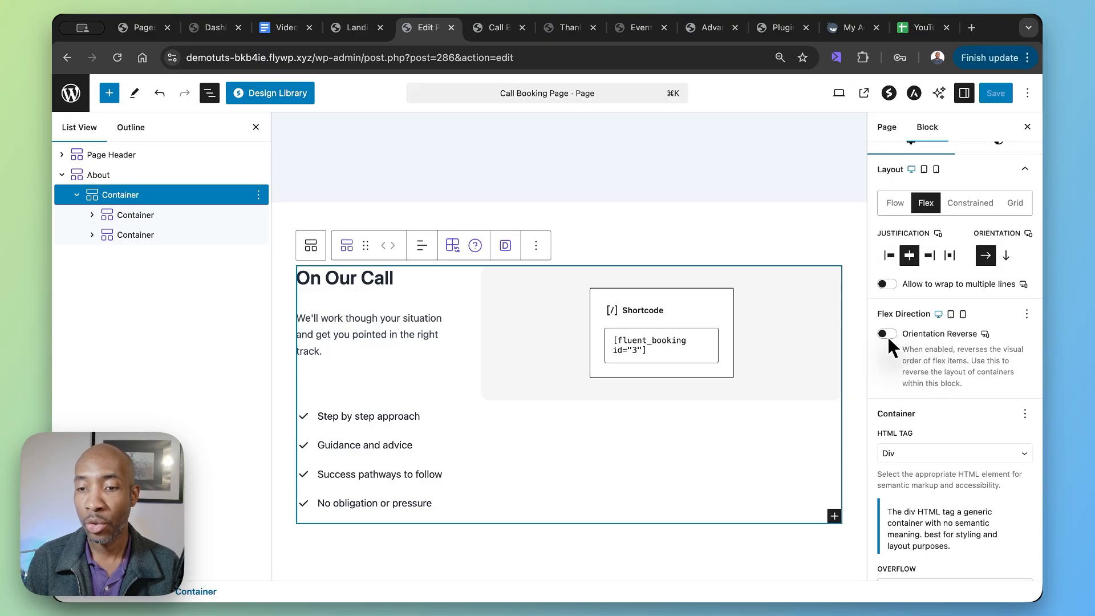
{"action": "left_click", "coordinate": [886, 334]}
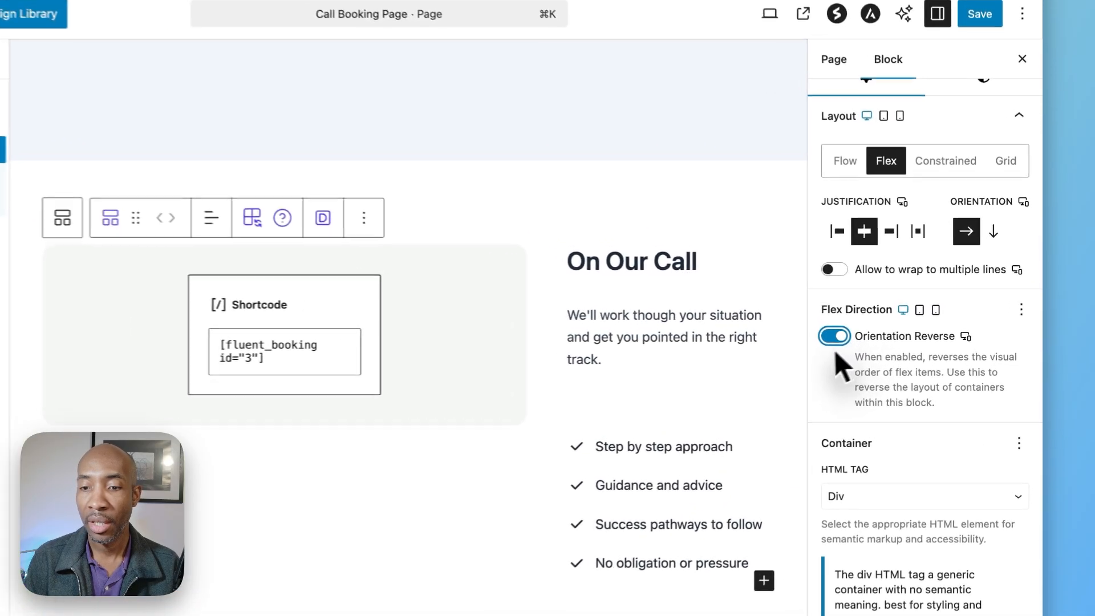
{"action": "left_click", "coordinate": [816, 339]}
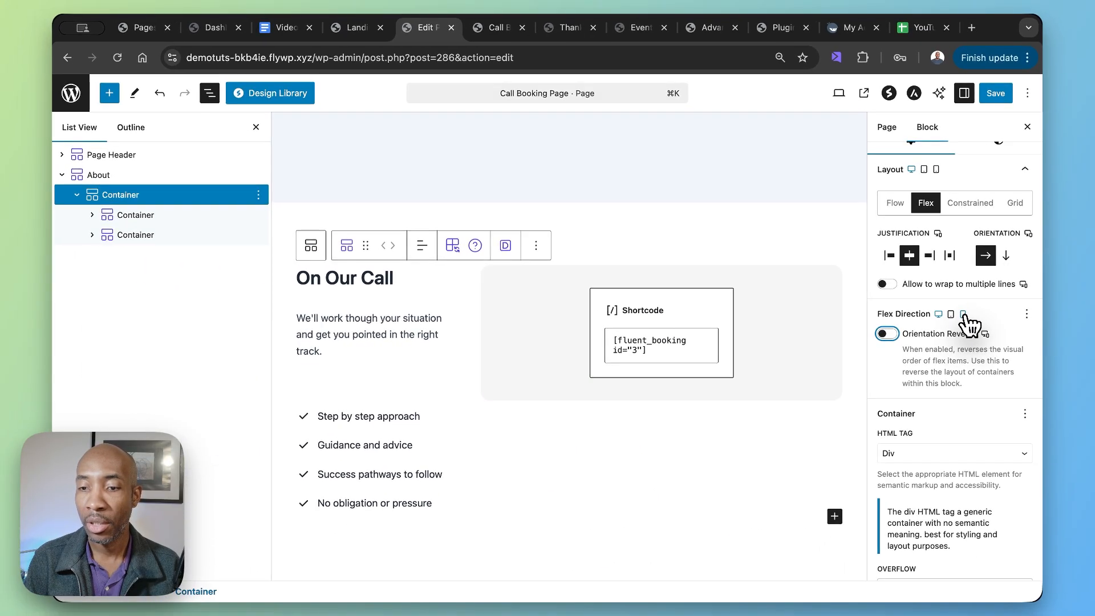
Turn Orientation Reverse off and back on in the container's mobile flex direction, close the block settings and return to the desktop preview.
{"action": "left_click", "coordinate": [963, 315]}
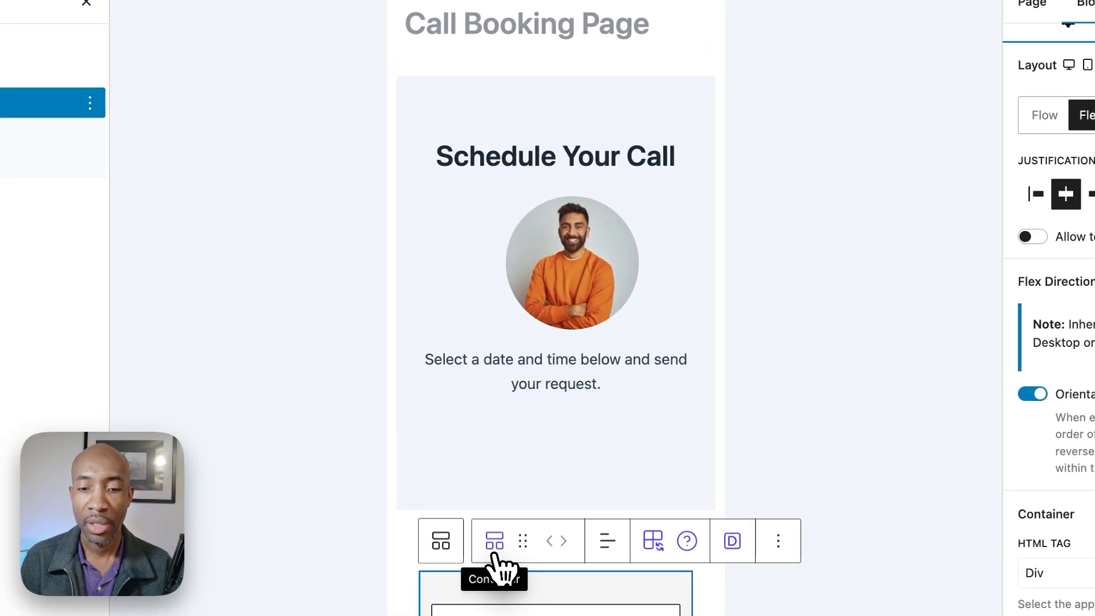
{"action": "scroll", "coordinate": [494, 411], "scroll_direction": "down", "scroll_amount": 7}
{"action": "scroll", "coordinate": [492, 393], "scroll_direction": "down", "scroll_amount": 2}
{"action": "scroll", "coordinate": [492, 391], "scroll_direction": "up", "scroll_amount": 1}
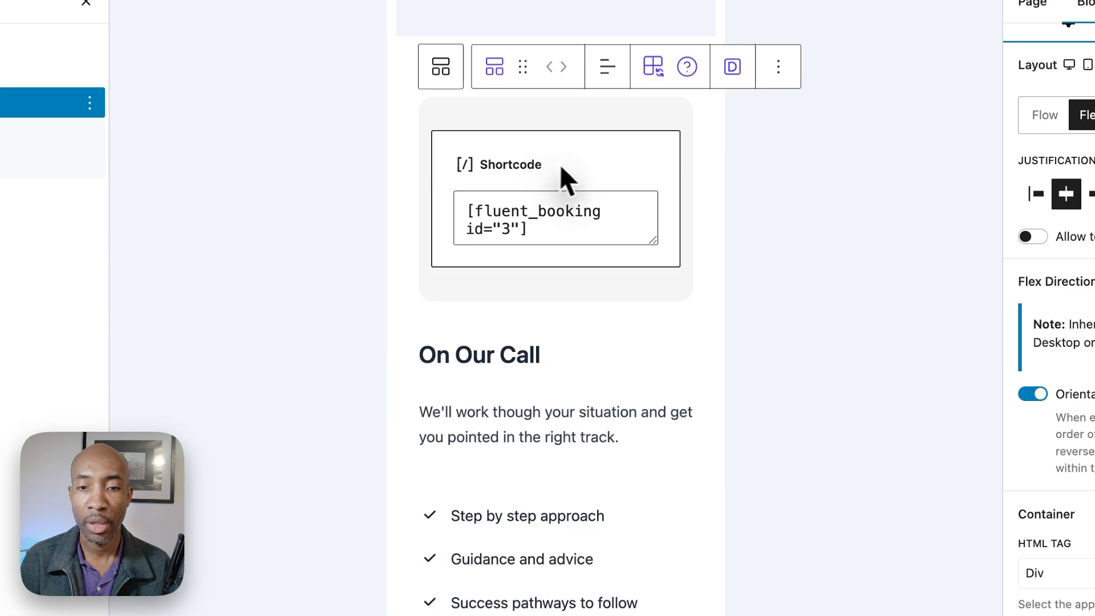
{"action": "left_click", "coordinate": [1033, 394]}
{"action": "left_click", "coordinate": [1033, 394]}
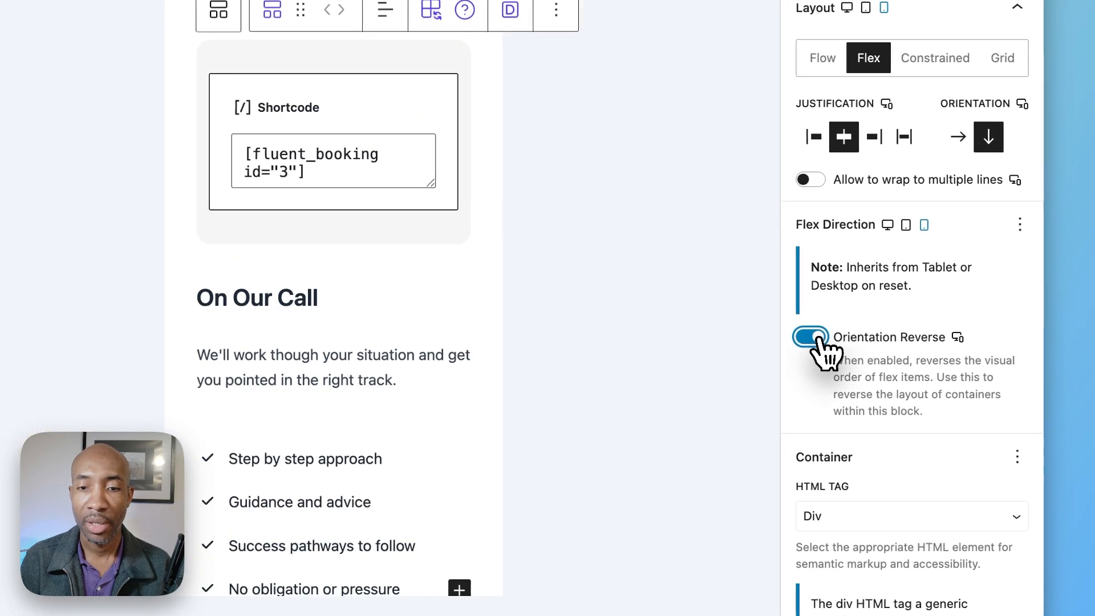
{"action": "left_click", "coordinate": [819, 339]}
{"action": "left_click", "coordinate": [818, 340]}
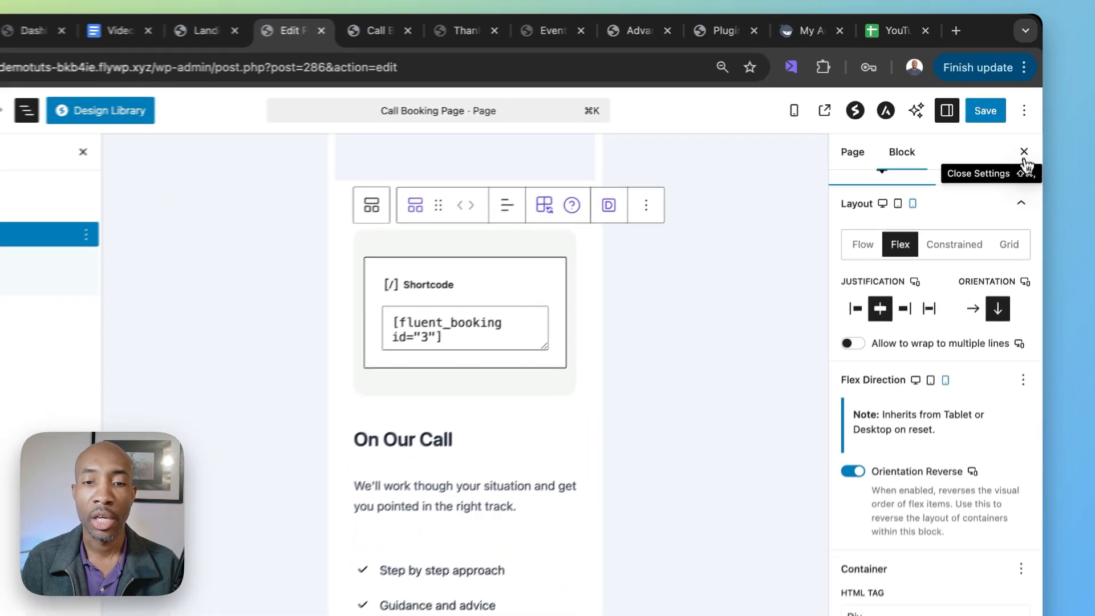
{"action": "left_click", "coordinate": [1020, 184]}
{"action": "left_click", "coordinate": [838, 93]}
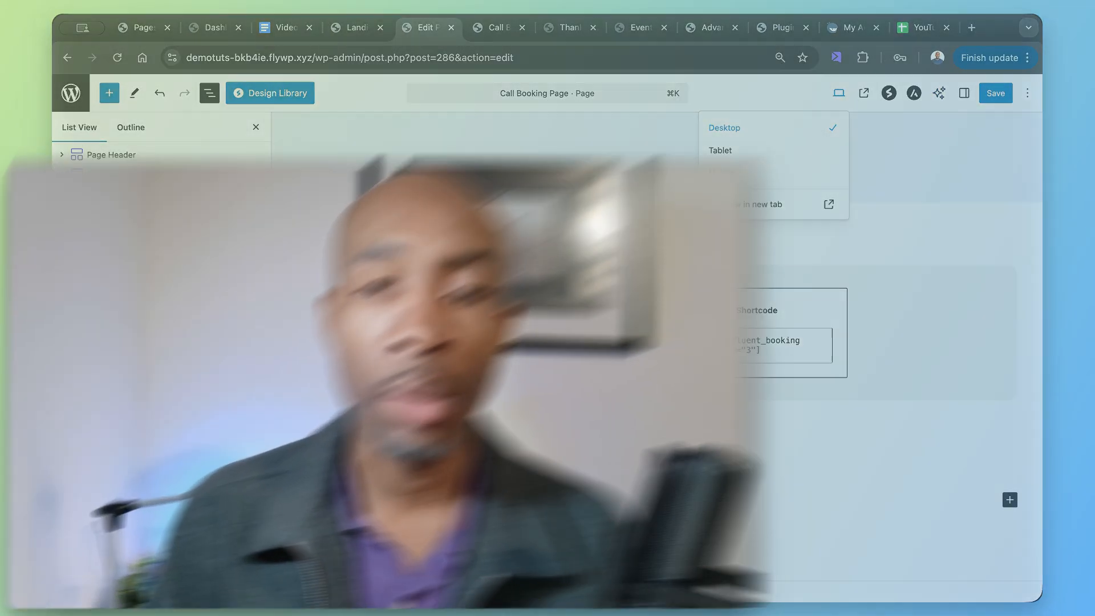